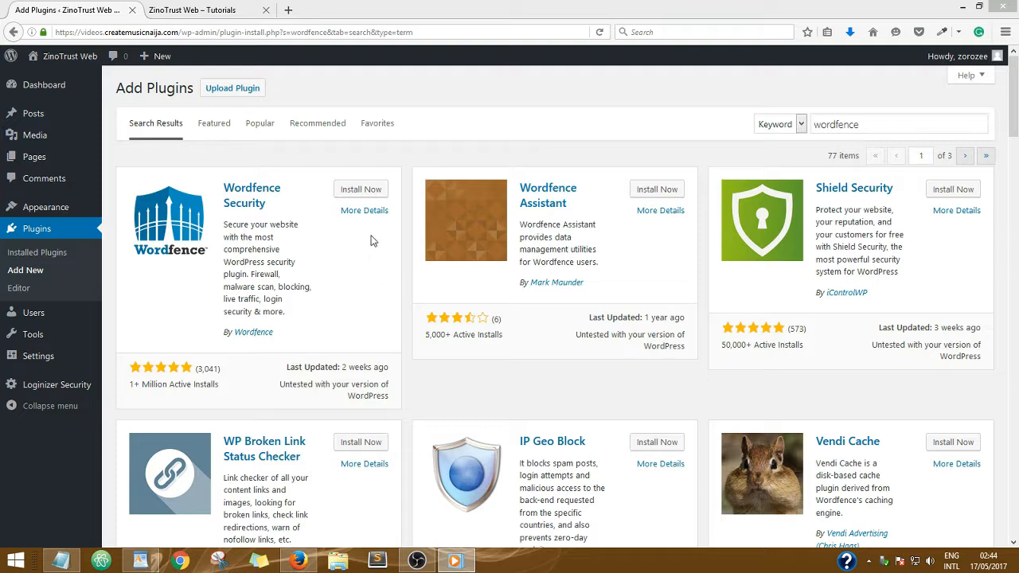
# - Review the details of the Wordfence Security plugin, reading its firewall, blocking, login security and scanning features, and close them
pyautogui.click(369, 214)
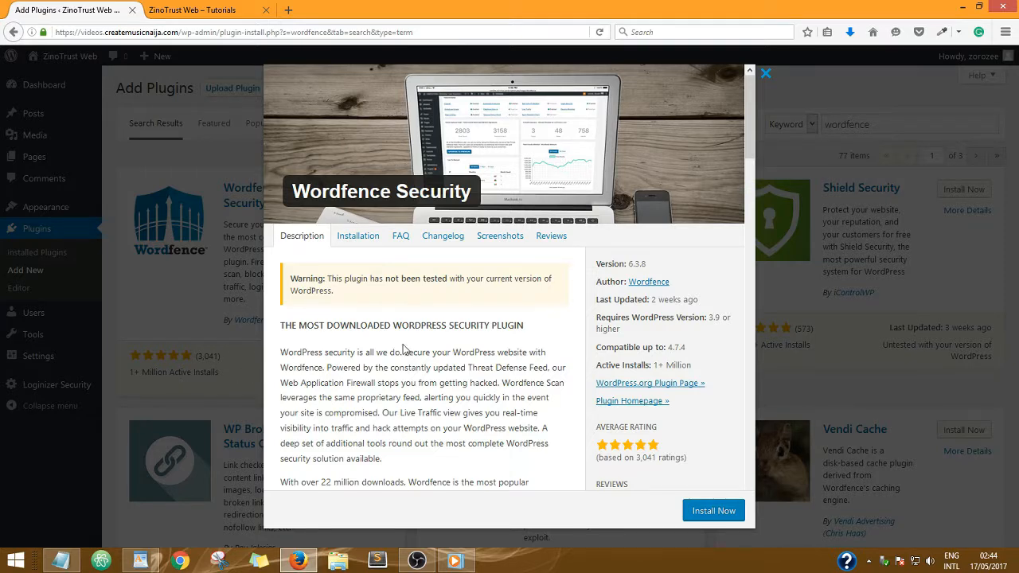
pyautogui.scroll(-2, 405, 348)
pyautogui.scroll(-10, 404, 344)
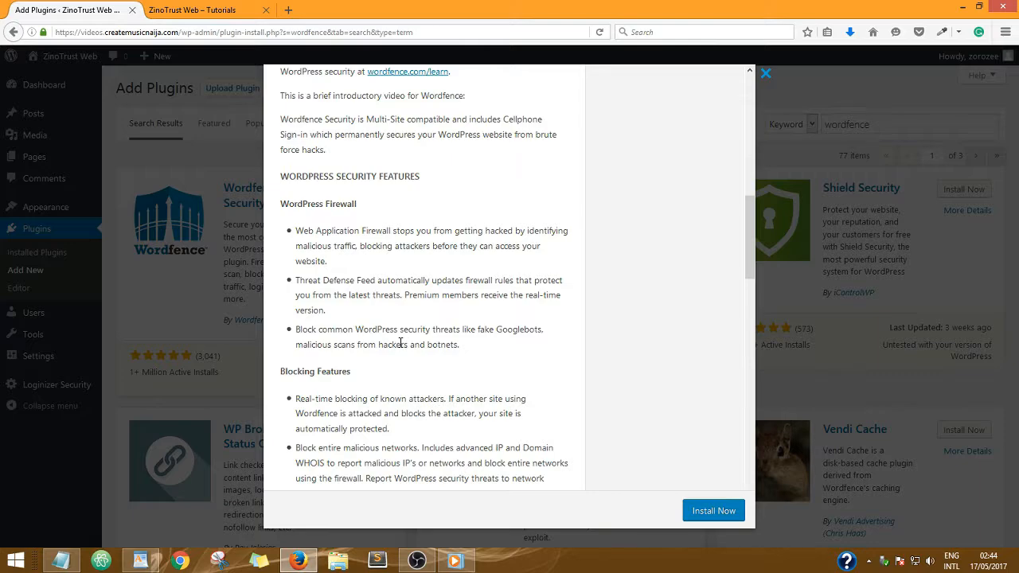
pyautogui.scroll(-3, 388, 275)
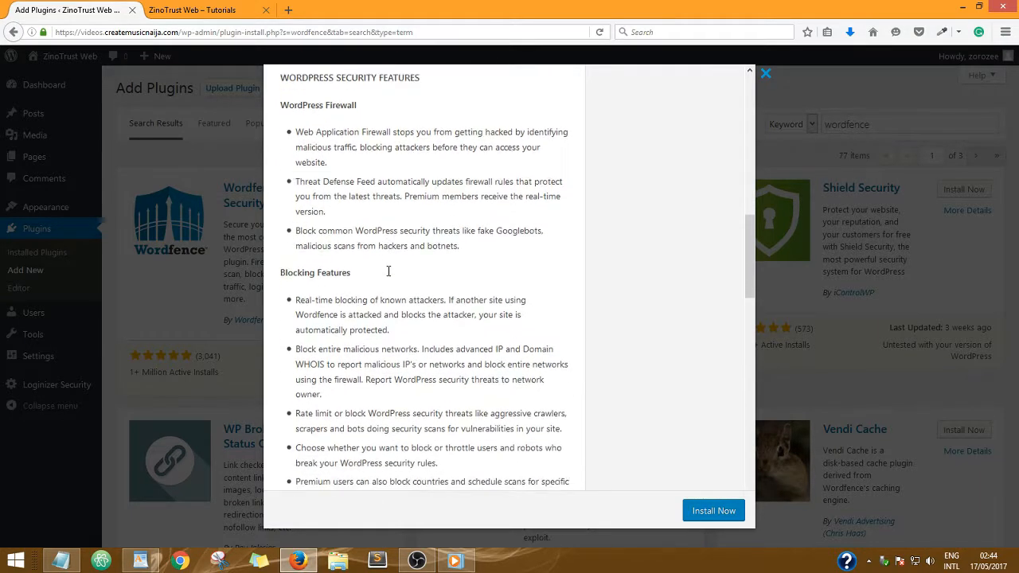
pyautogui.scroll(-5, 388, 271)
pyautogui.scroll(-3, 388, 273)
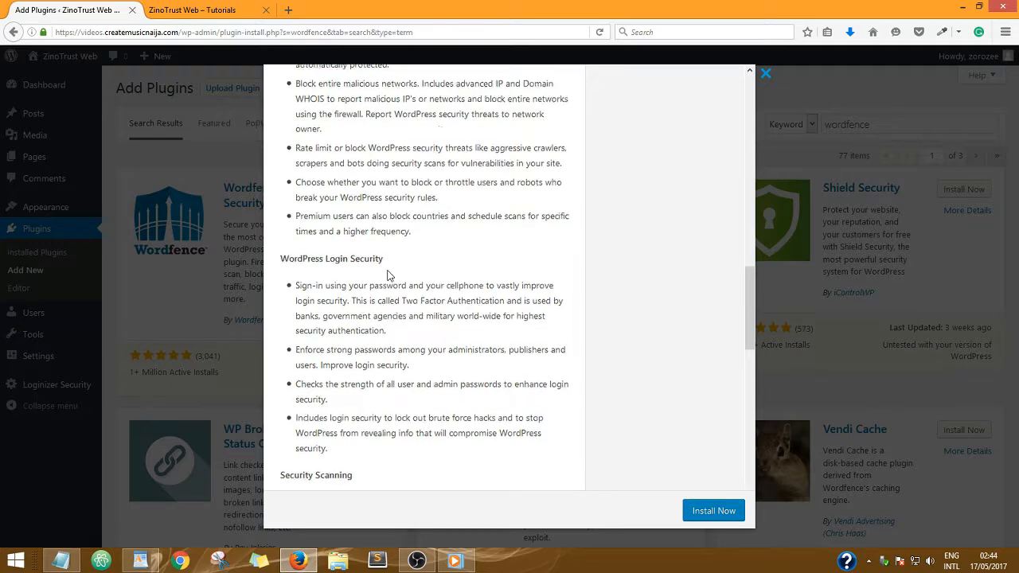
pyautogui.scroll(-6, 388, 275)
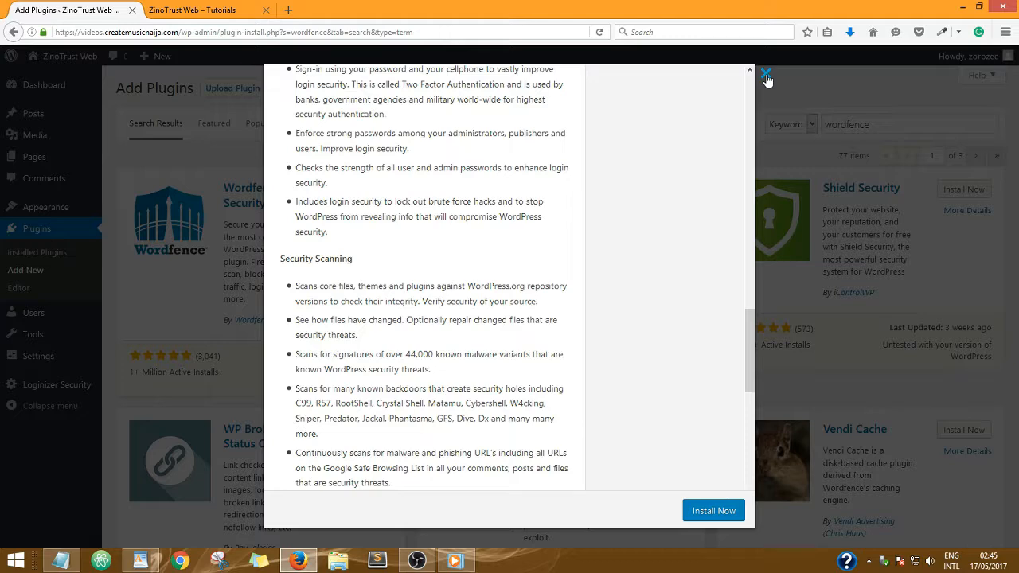
pyautogui.click(766, 77)
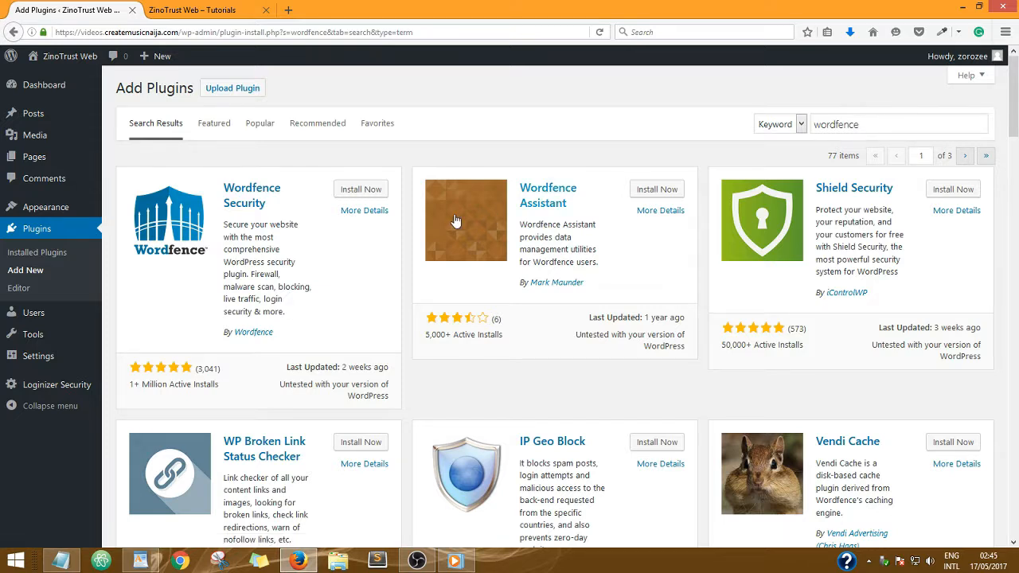
# - Install and activate the Wordfence Security plugin, and look over the Wordfence dashboard
pyautogui.click(355, 193)
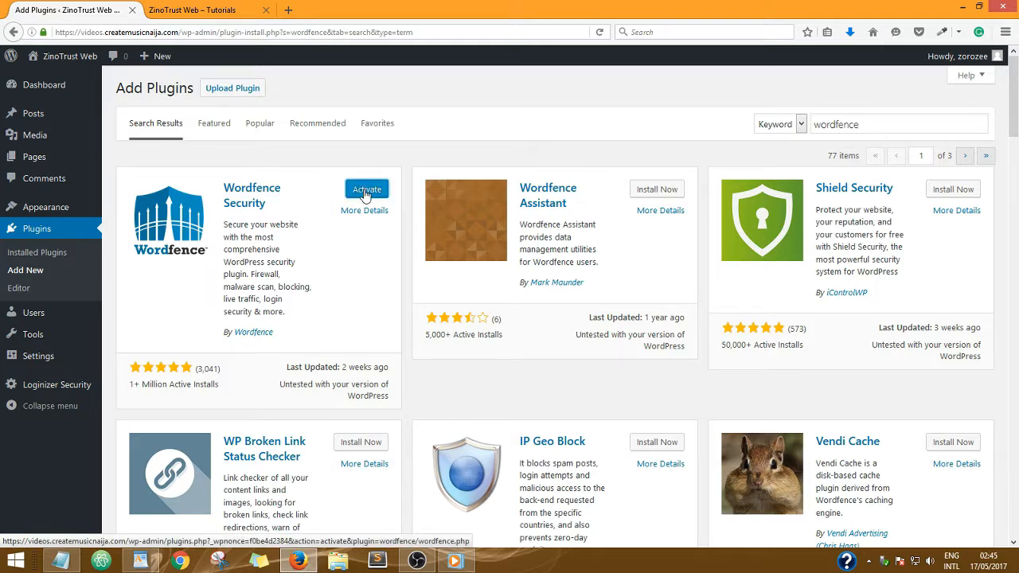
pyautogui.click(366, 191)
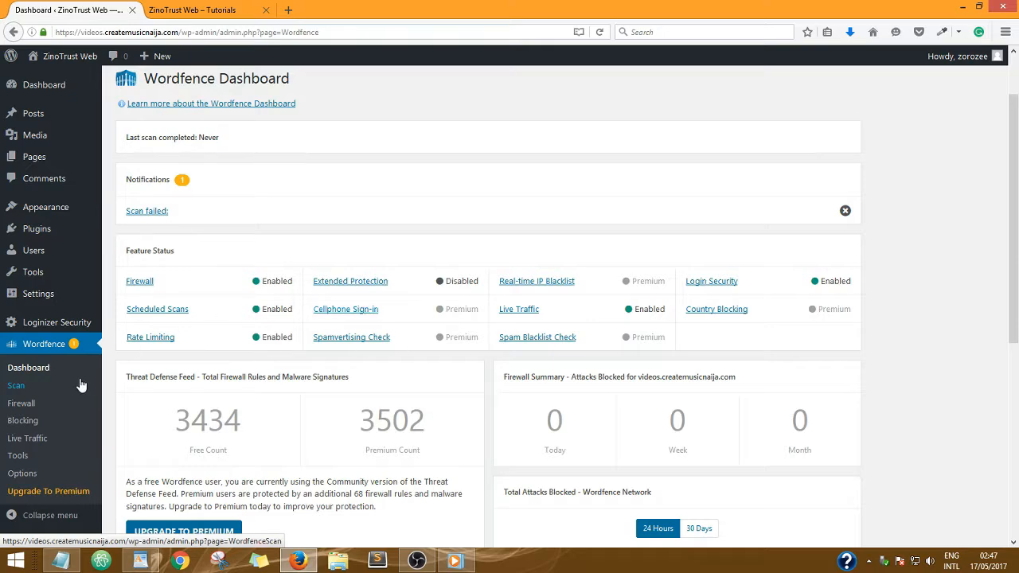
pyautogui.scroll(-1, 340, 355)
pyautogui.scroll(-5, 337, 355)
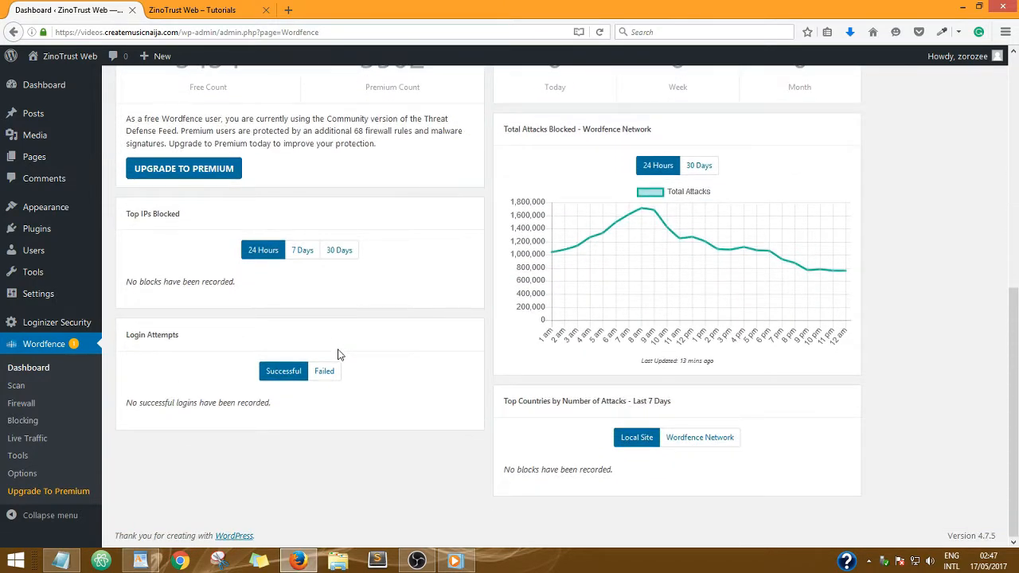
pyautogui.scroll(6, 338, 354)
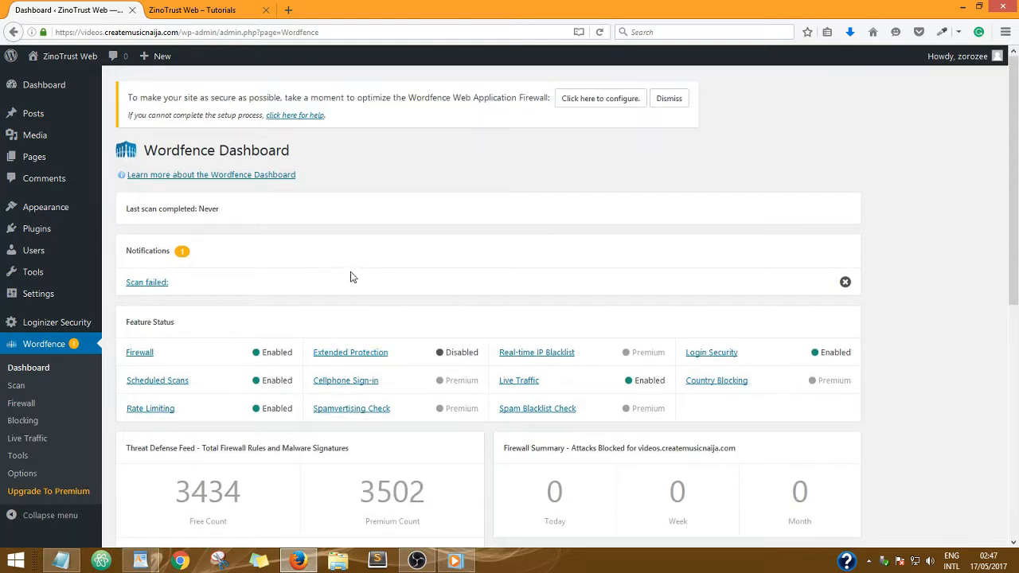
# - Open the Wordfence options and examine the license section and the Basic Options, including blocking, login security, live traffic and scheduled scans
pyautogui.click(20, 477)
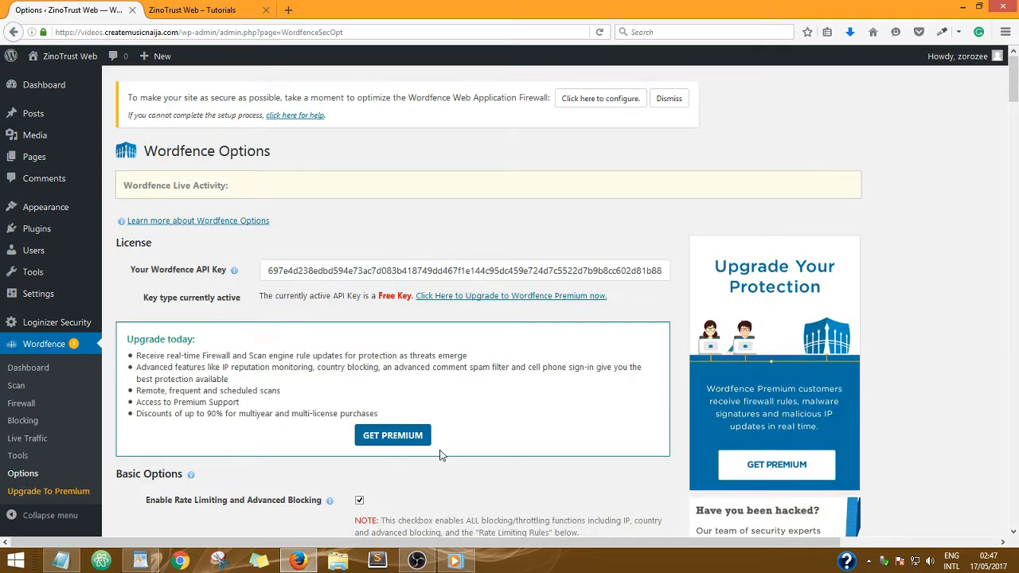
pyautogui.scroll(-6, 442, 454)
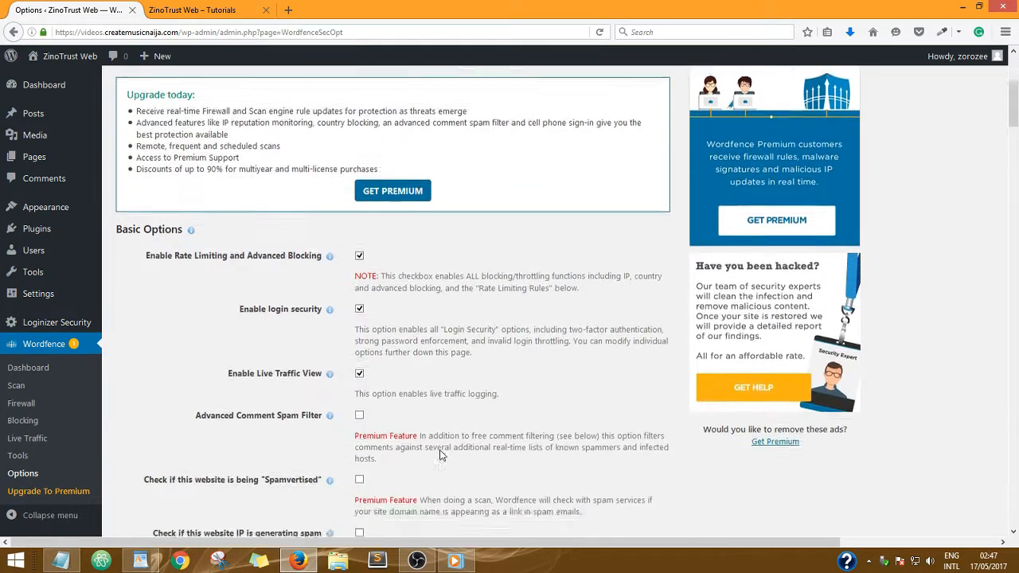
pyautogui.scroll(1, 442, 455)
pyautogui.scroll(2, 442, 454)
pyautogui.scroll(-10, 441, 455)
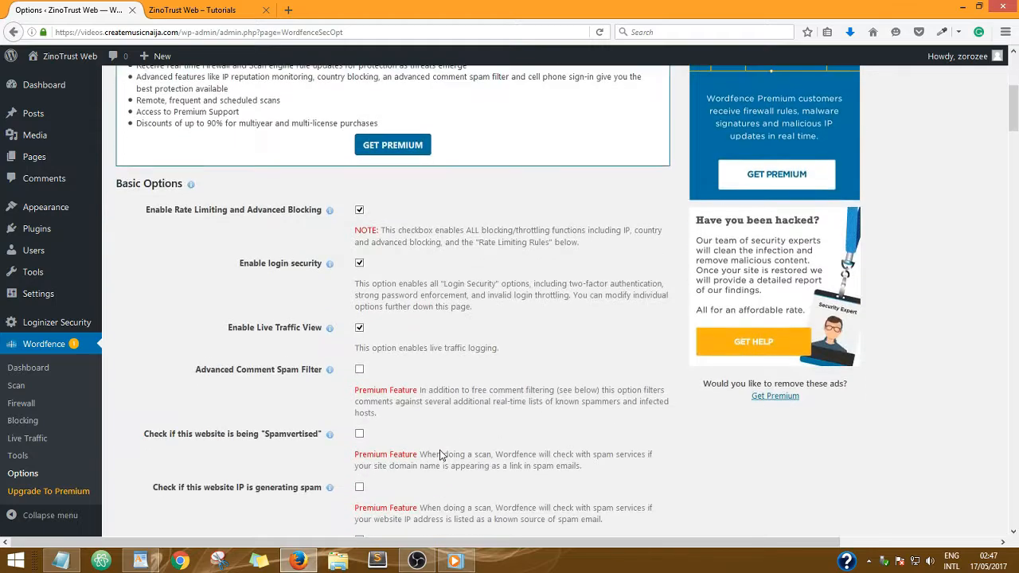
pyautogui.scroll(-6, 441, 454)
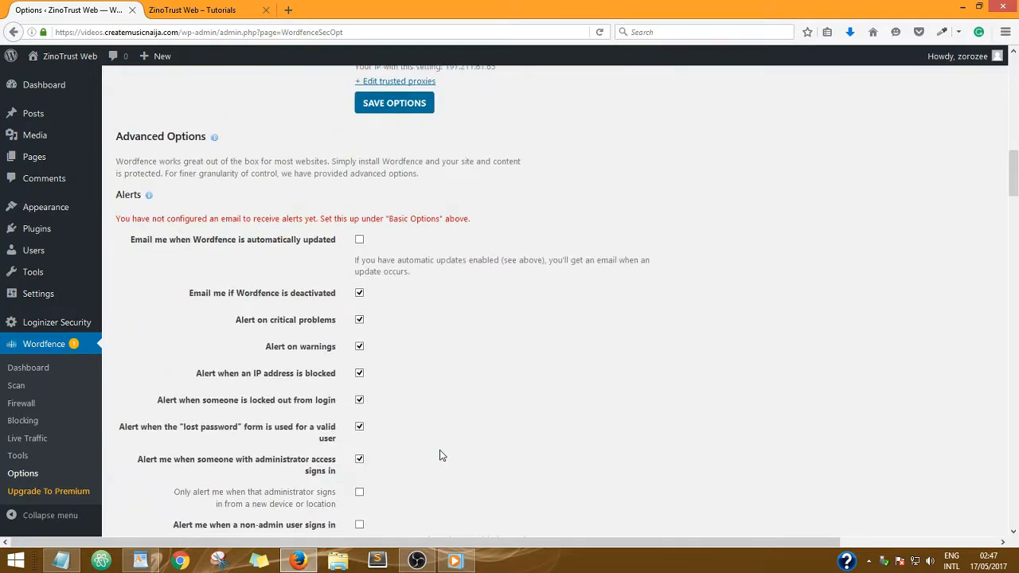
pyautogui.scroll(18, 442, 454)
pyautogui.scroll(-3, 442, 455)
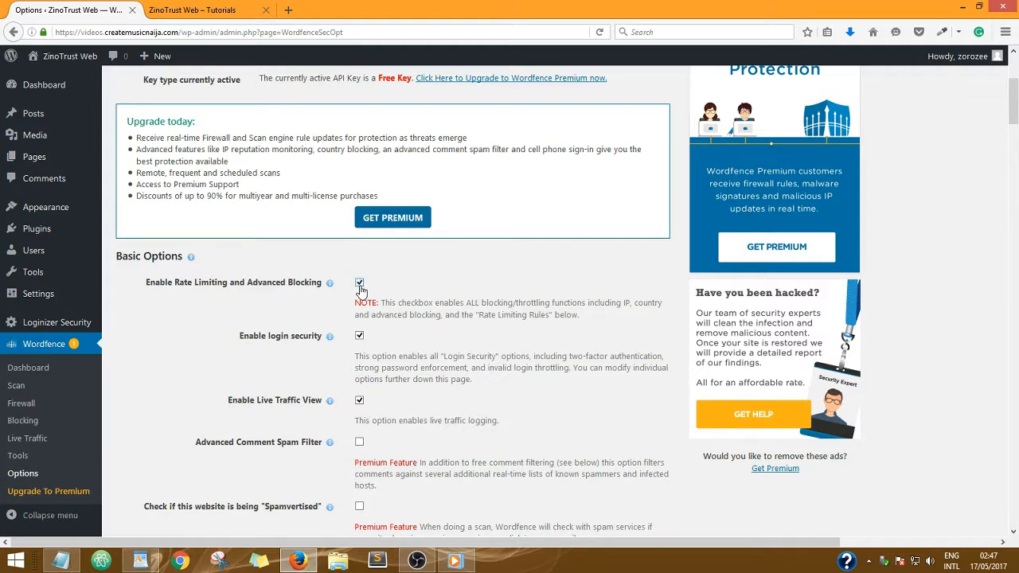
pyautogui.scroll(-3, 366, 318)
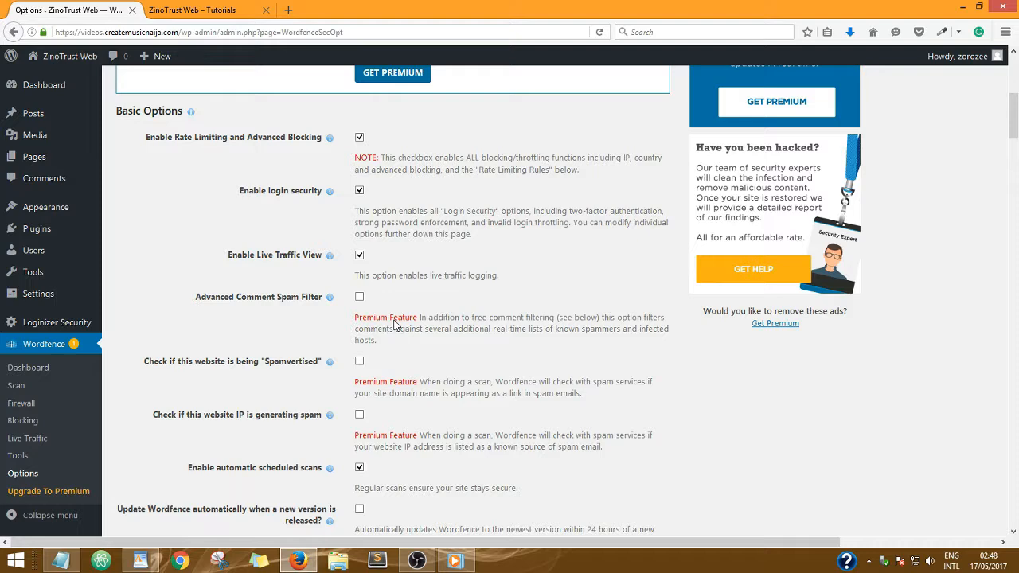
pyautogui.scroll(2, 708, 311)
pyautogui.scroll(-2, 708, 311)
pyautogui.scroll(5, 362, 310)
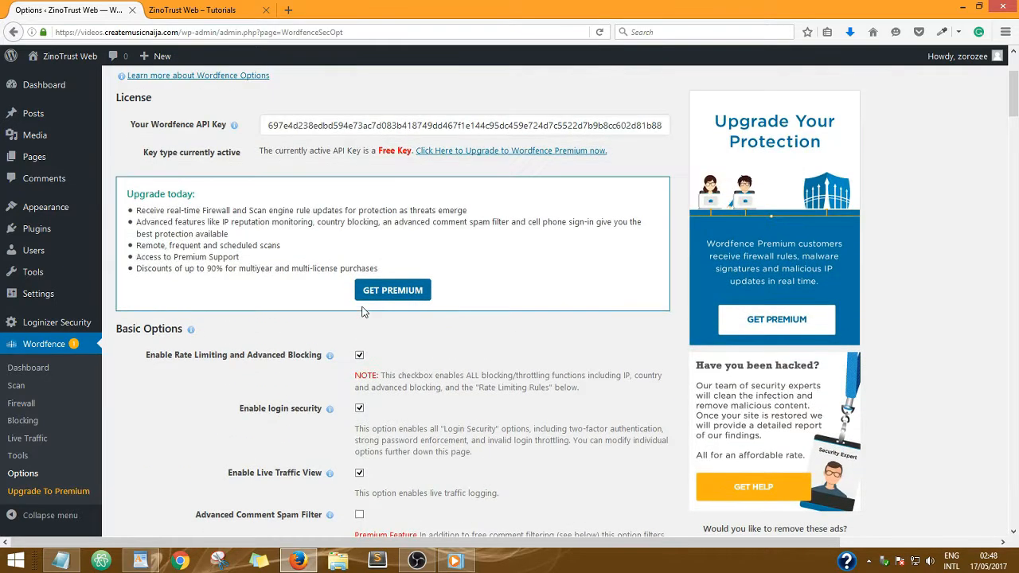
pyautogui.scroll(-5, 364, 312)
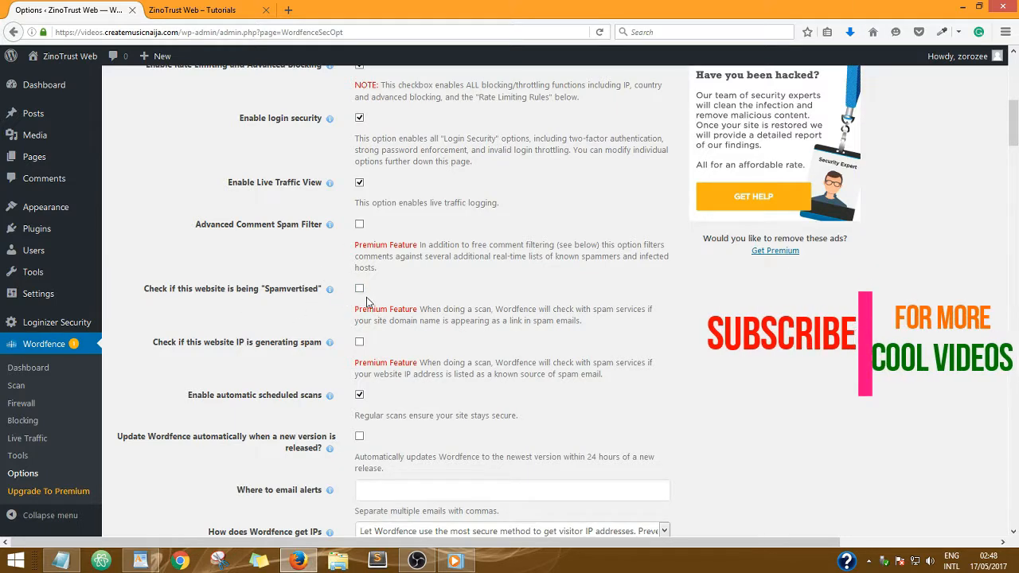
pyautogui.scroll(-1, 366, 301)
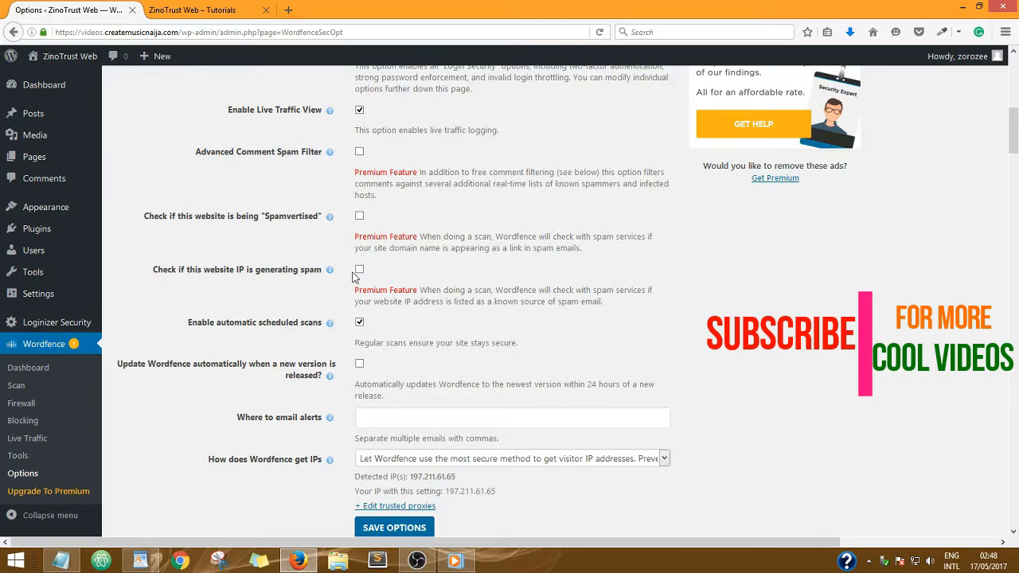
pyautogui.scroll(-1, 356, 276)
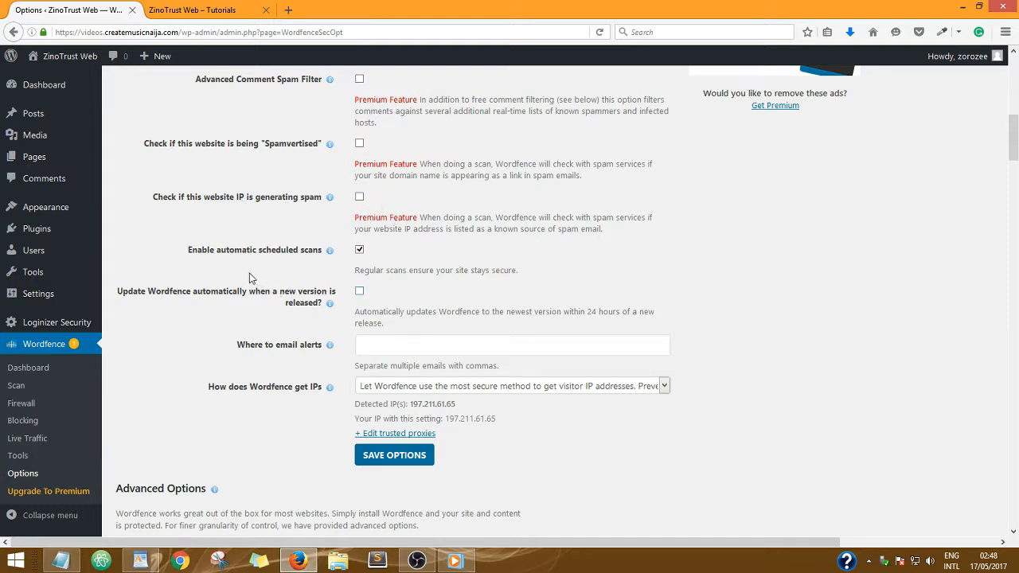
pyautogui.scroll(-2, 249, 275)
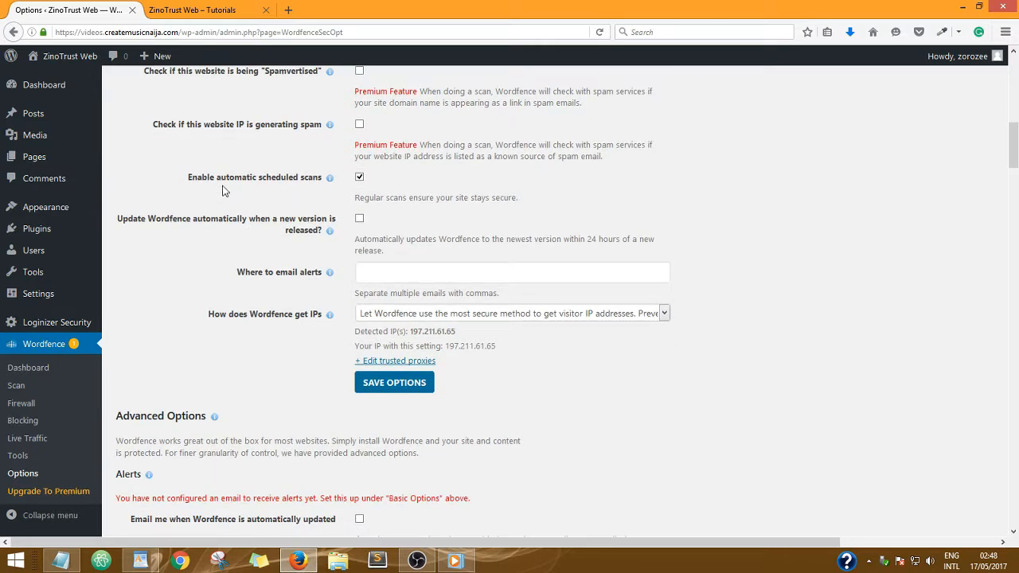
pyautogui.click(359, 175)
pyautogui.click(359, 176)
pyautogui.click(359, 221)
pyautogui.click(359, 221)
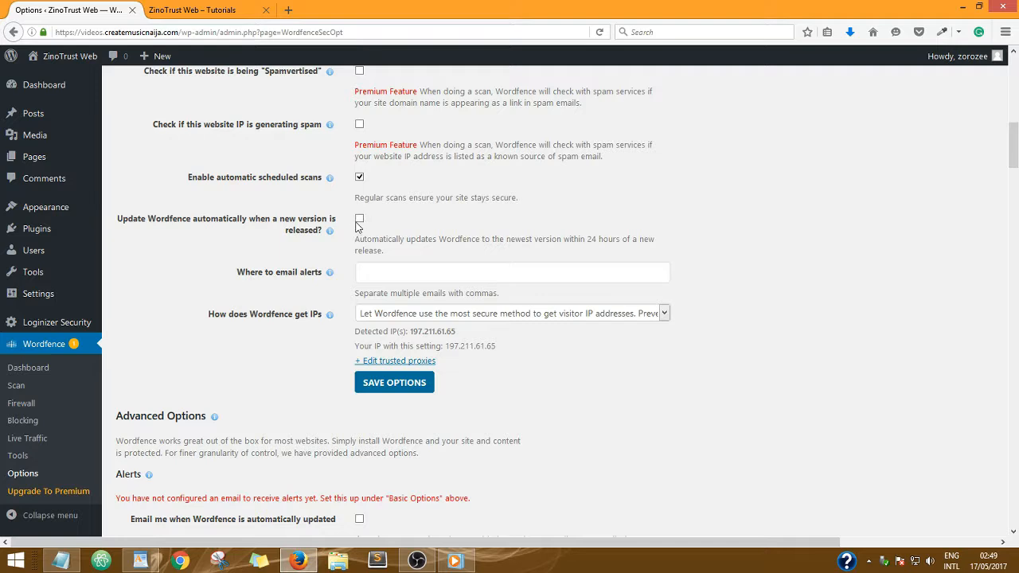
# - Enable automatic Wordfence updates for new versions, enter the e-mail address for alerts, and save the options
pyautogui.click(360, 222)
pyautogui.click(382, 271)
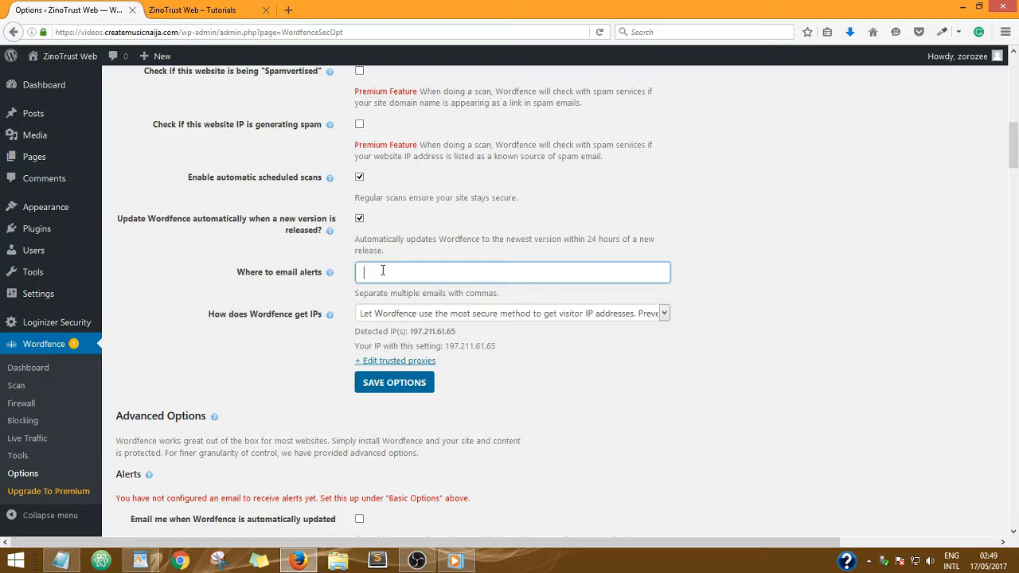
pyautogui.write('youremail@gmail.com')
pyautogui.scroll(-3, 758, 322)
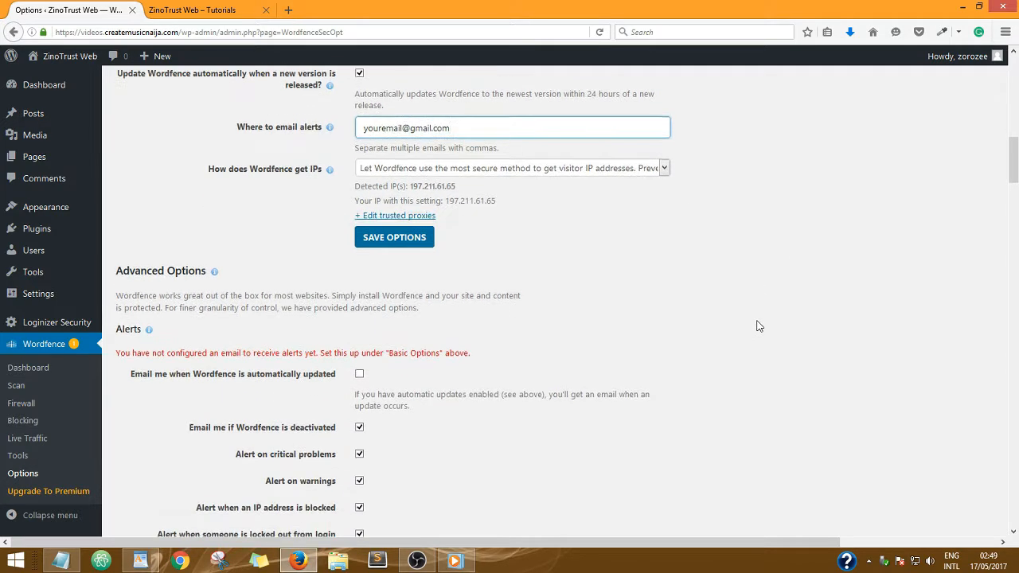
pyautogui.click(391, 243)
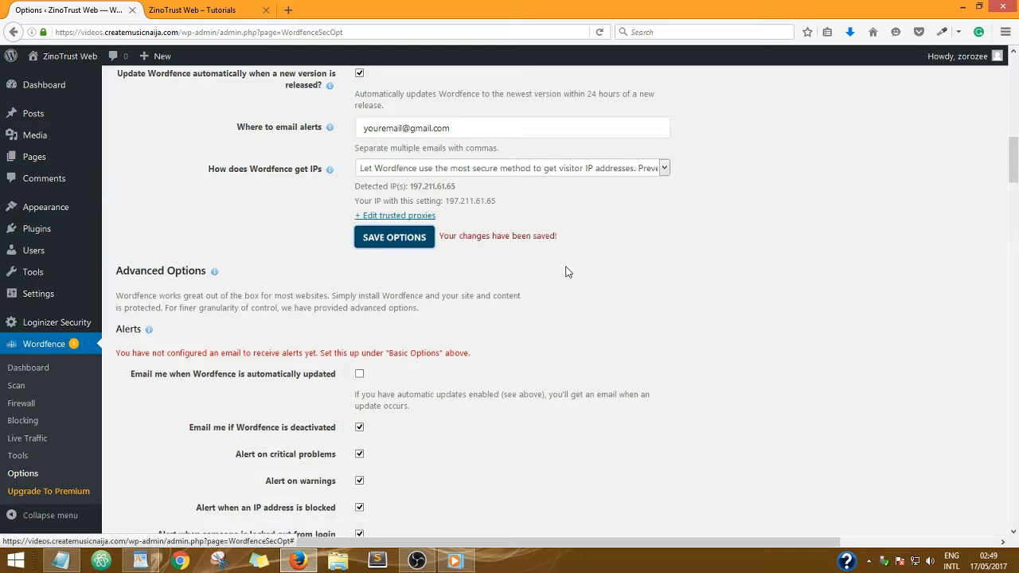
# - Examine the Alerts, Email Summary and Live Traffic View options, including the available email summary frequencies
pyautogui.scroll(-3, 568, 271)
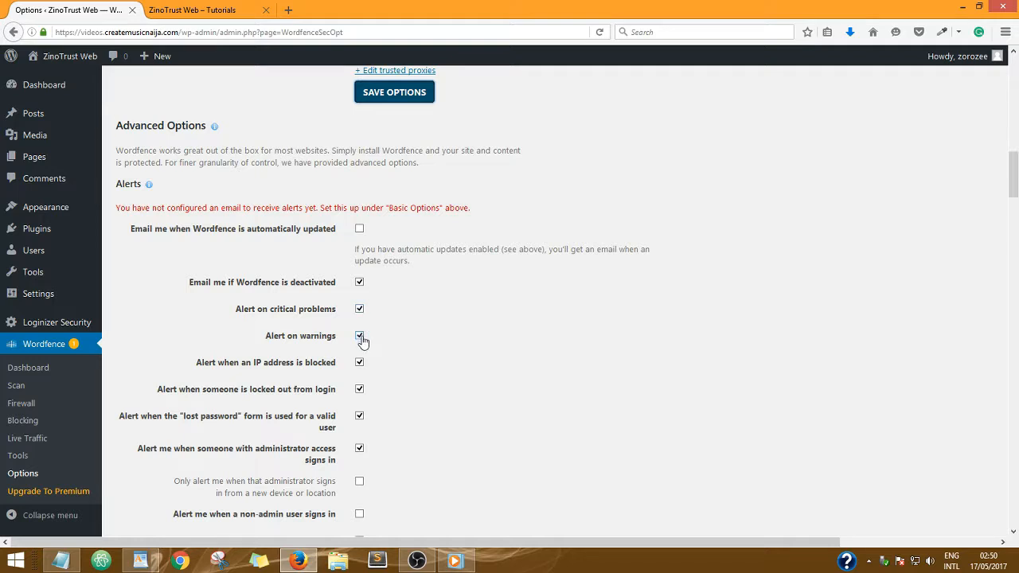
pyautogui.scroll(-3, 362, 341)
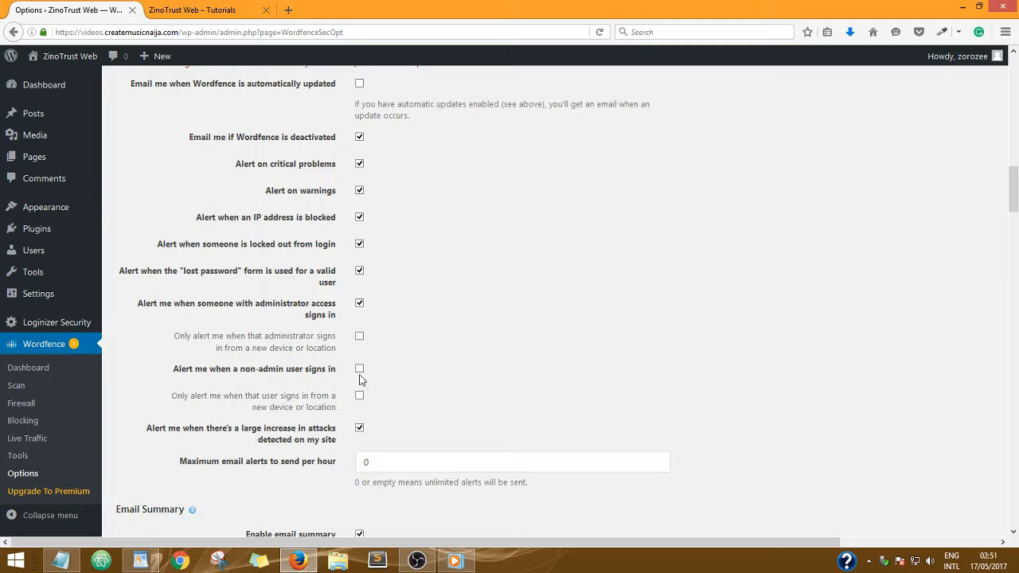
pyautogui.scroll(-3, 459, 354)
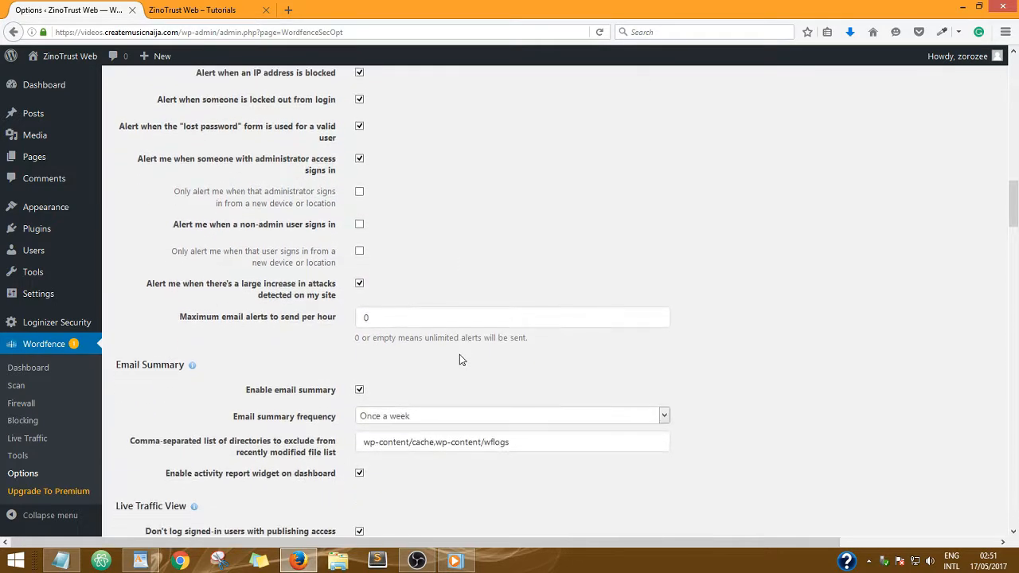
pyautogui.scroll(-4, 459, 351)
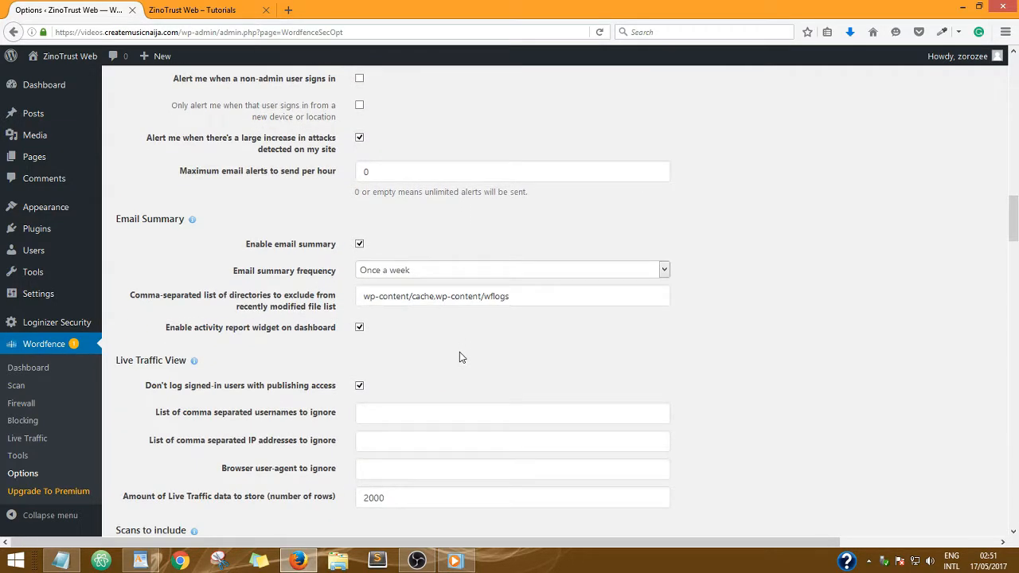
pyautogui.scroll(-1, 448, 341)
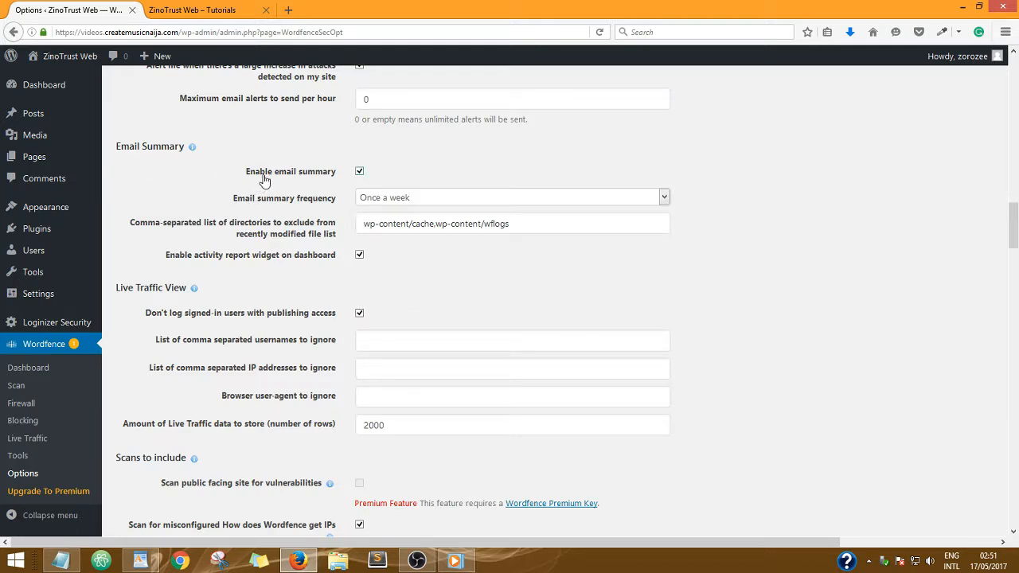
pyautogui.click(664, 199)
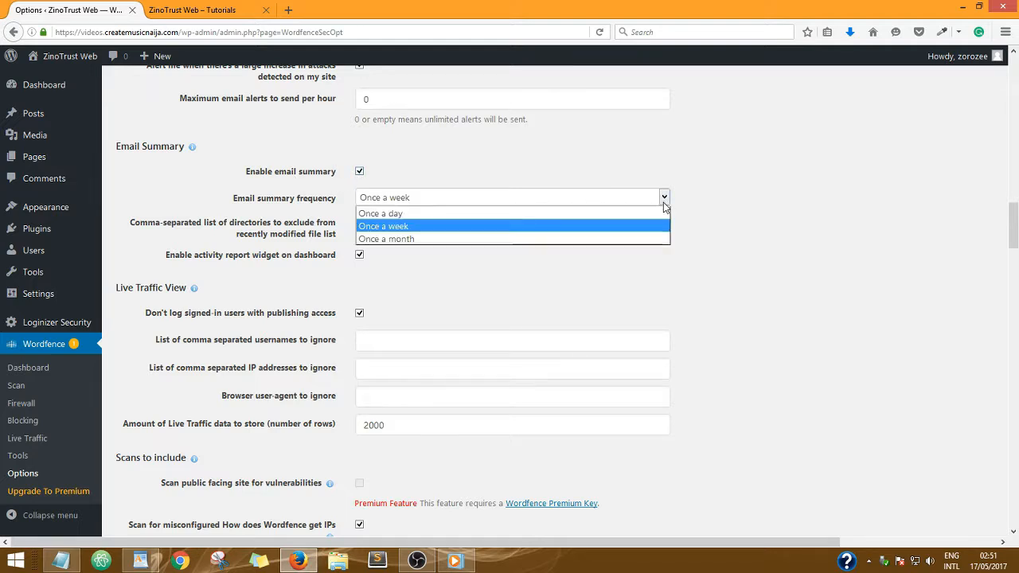
pyautogui.click(663, 199)
pyautogui.click(663, 199)
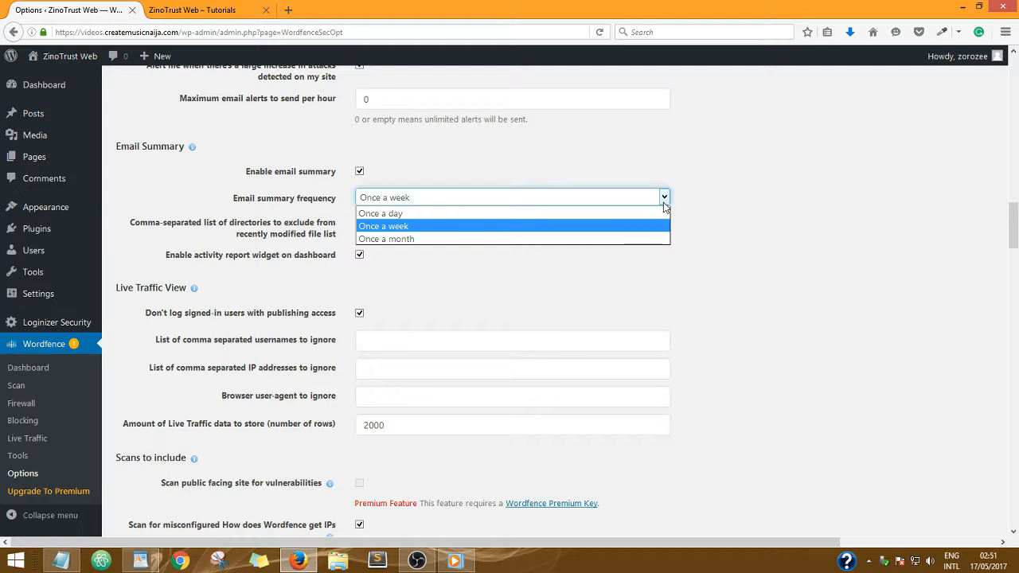
pyautogui.click(666, 204)
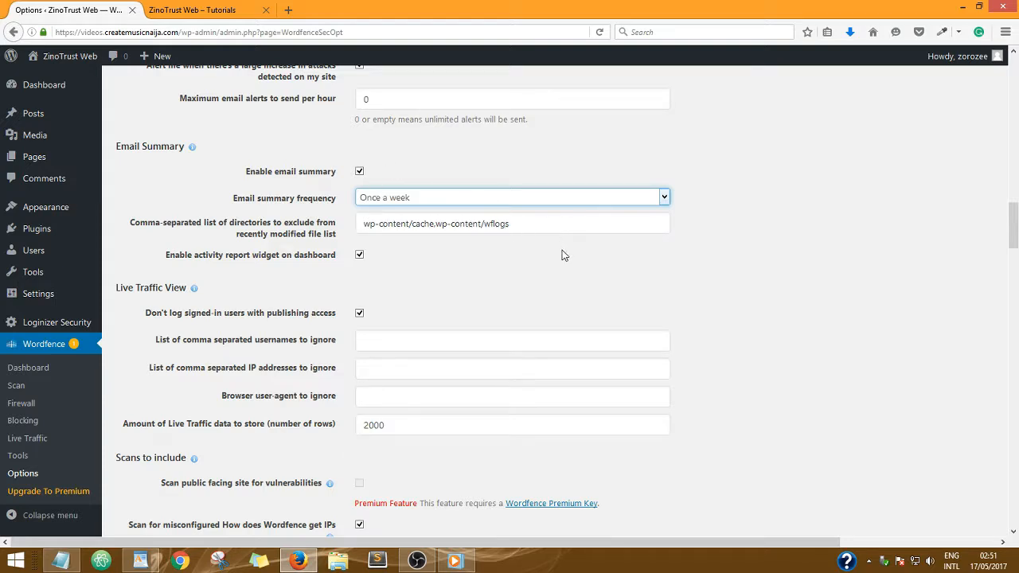
pyautogui.scroll(-2, 559, 264)
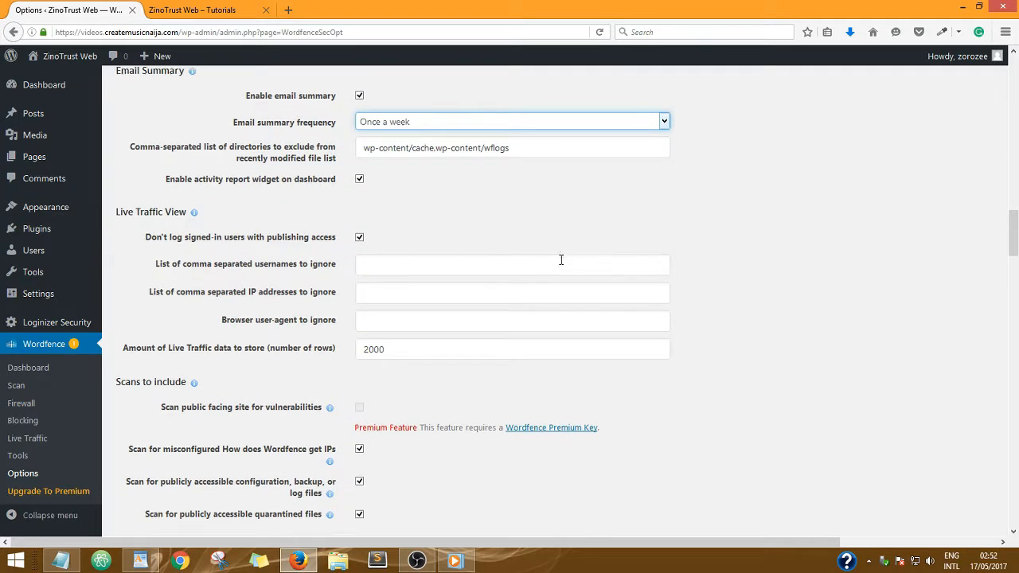
pyautogui.scroll(-2, 559, 260)
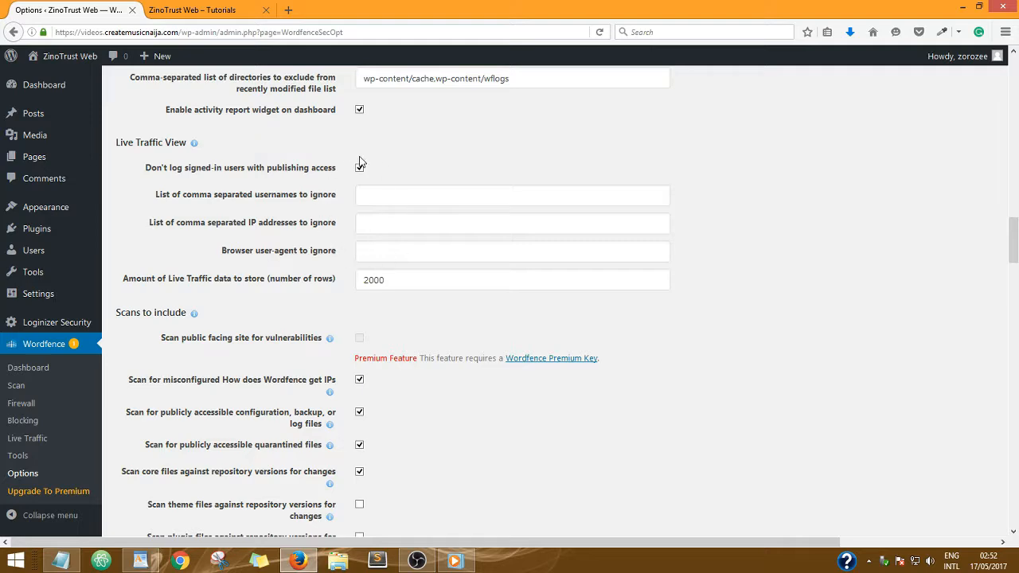
# - Examine the Scans to include options, from file and content scans to scan limits, down to the Rate Limiting Rules
pyautogui.scroll(-4, 452, 306)
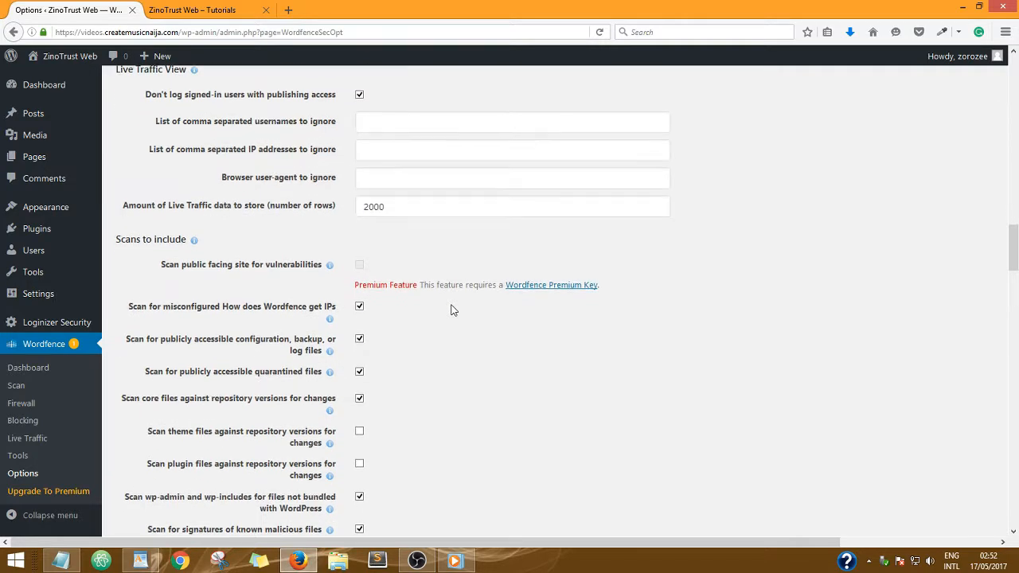
pyautogui.scroll(-2, 451, 310)
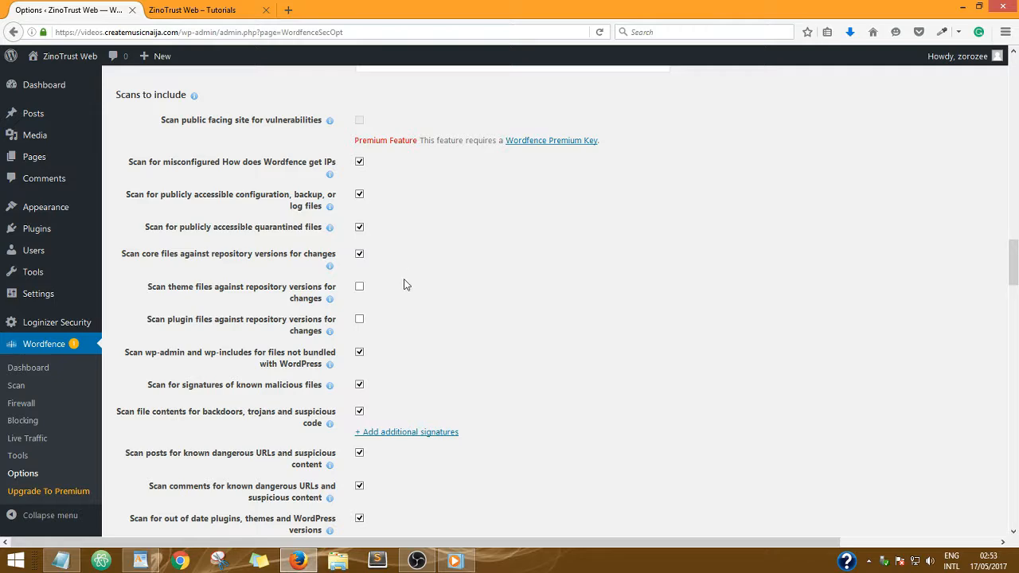
pyautogui.scroll(-3, 404, 284)
pyautogui.scroll(-7, 404, 284)
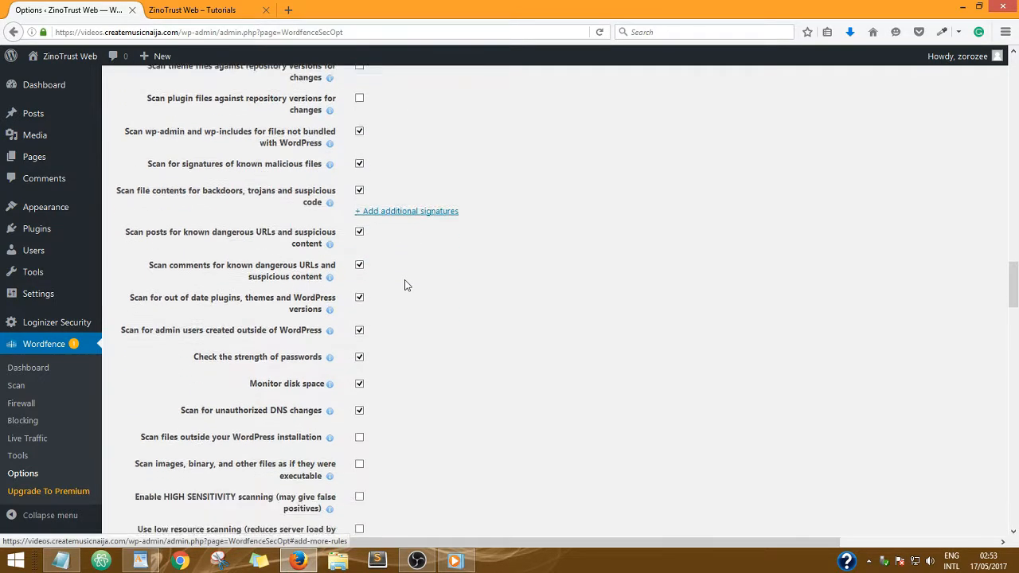
pyautogui.scroll(-3, 465, 233)
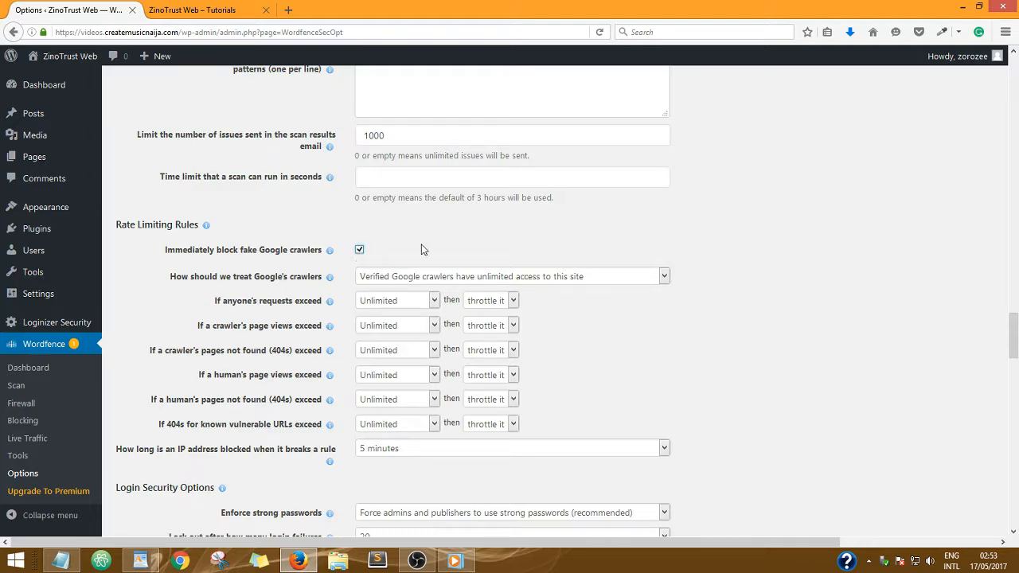
# - Limit anyone's requests, crawler page views and crawler 404s to 30 per minute each, with throttling as the action for anyone's requests
pyautogui.scroll(-2, 715, 266)
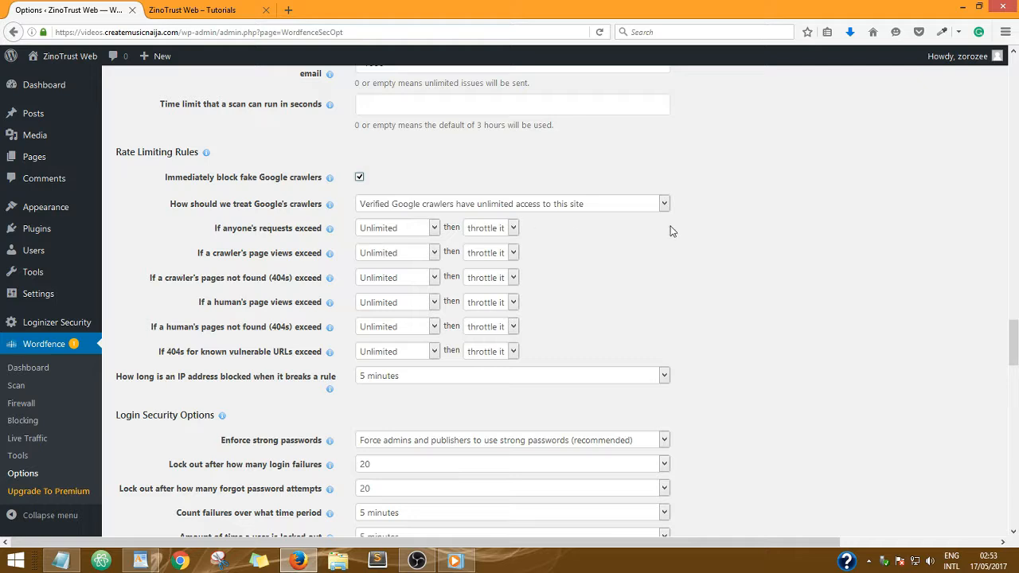
pyautogui.click(434, 231)
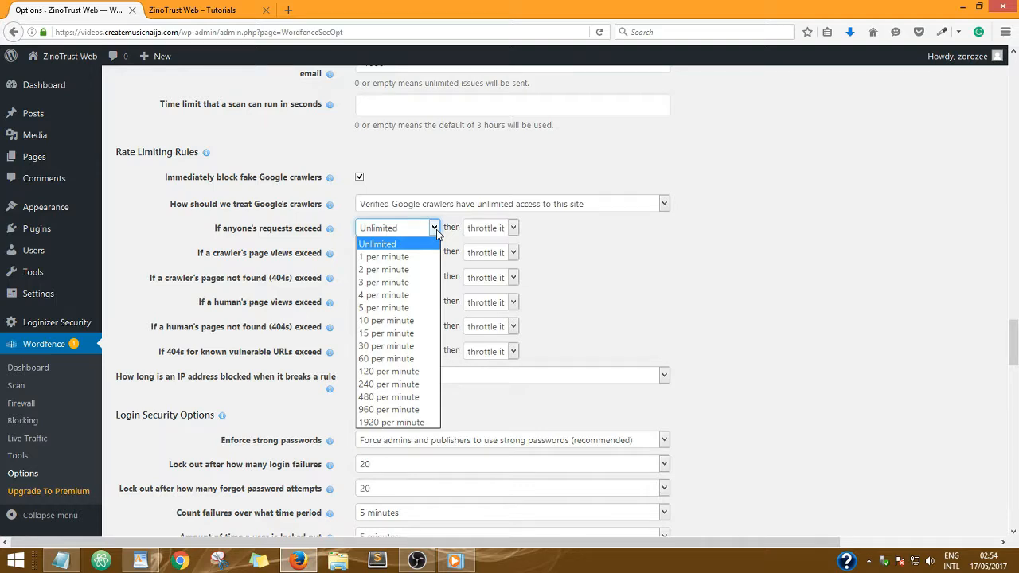
pyautogui.click(389, 347)
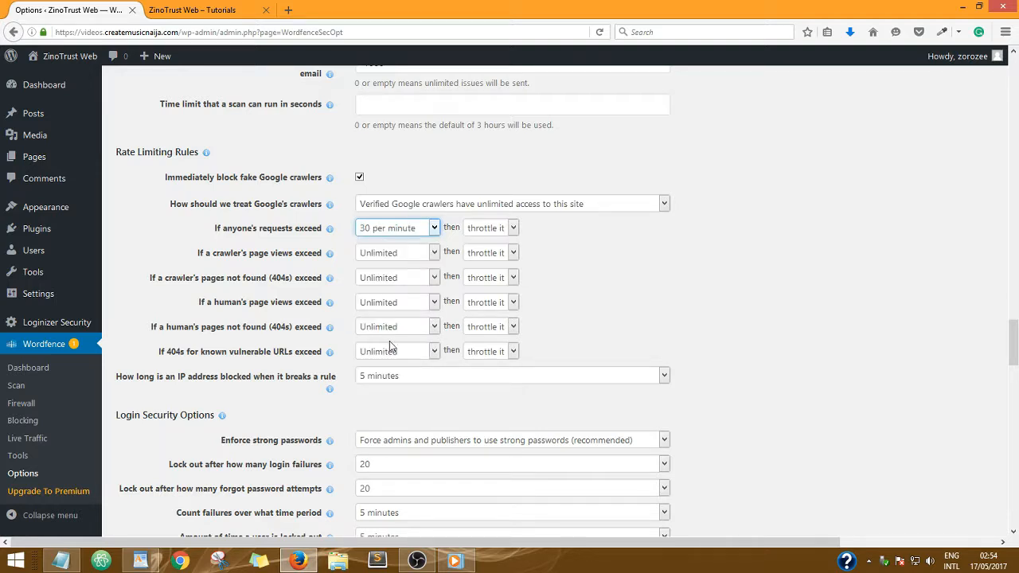
pyautogui.click(513, 228)
pyautogui.click(513, 228)
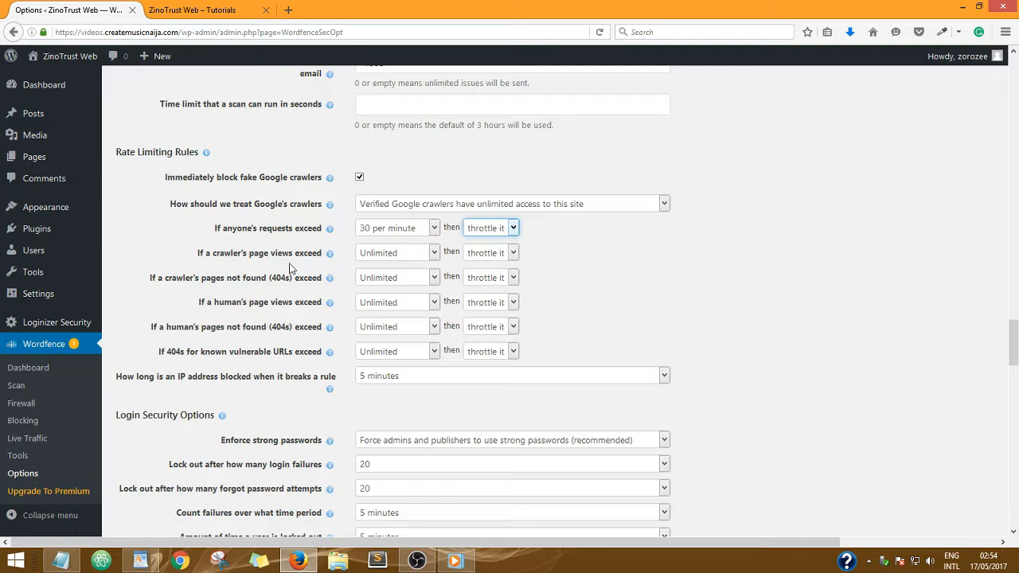
pyautogui.click(435, 254)
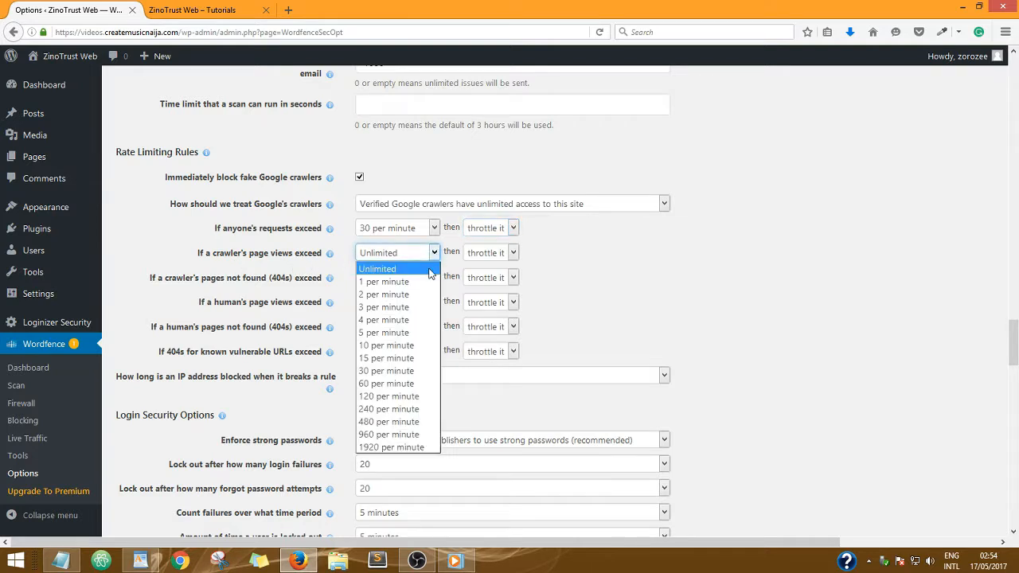
pyautogui.click(398, 371)
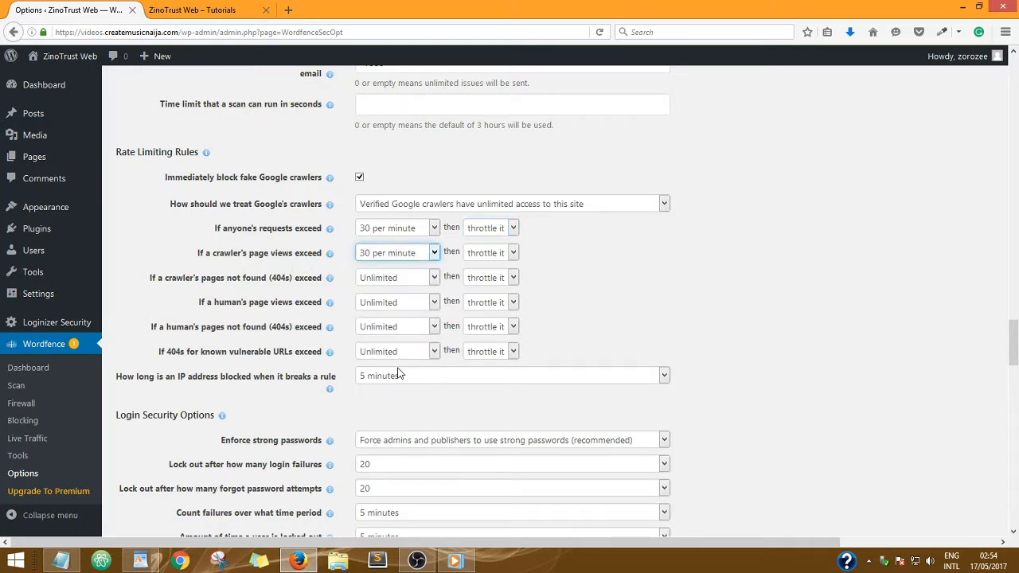
pyautogui.click(435, 282)
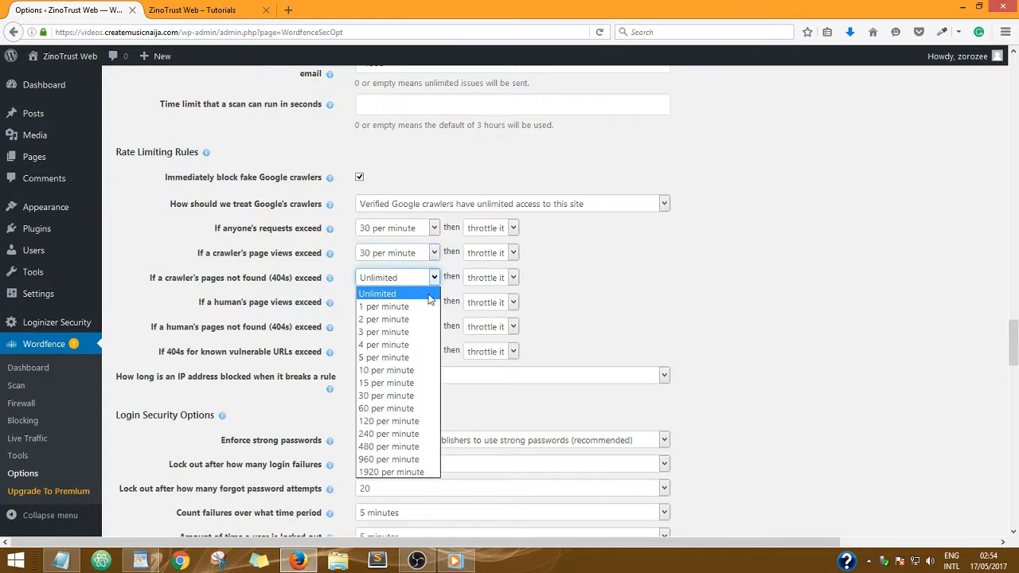
pyautogui.click(398, 396)
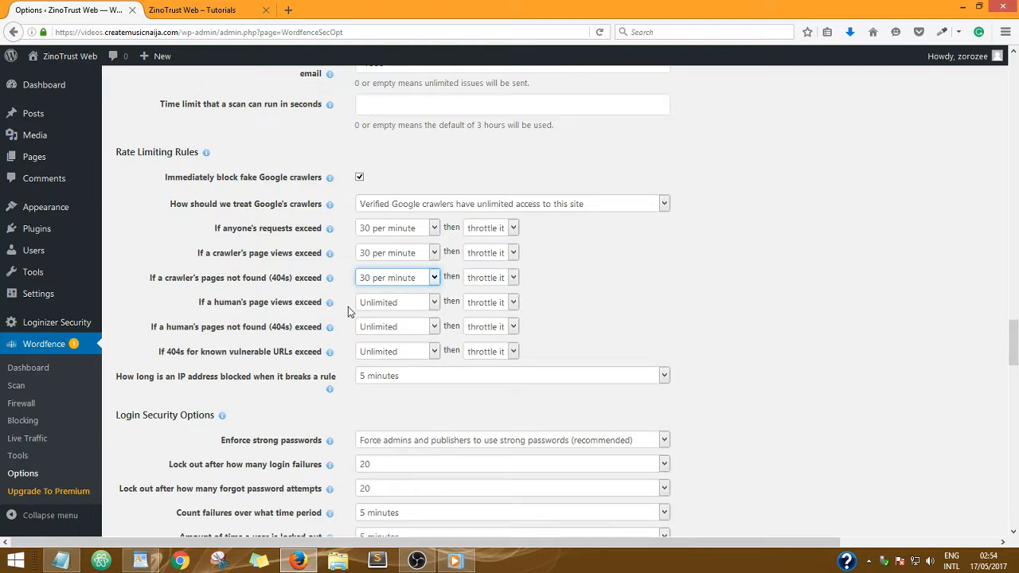
# - Limit human page views to 60 per minute, and human pages not found (404s) to 30 per minute with blocking as the action
pyautogui.click(435, 304)
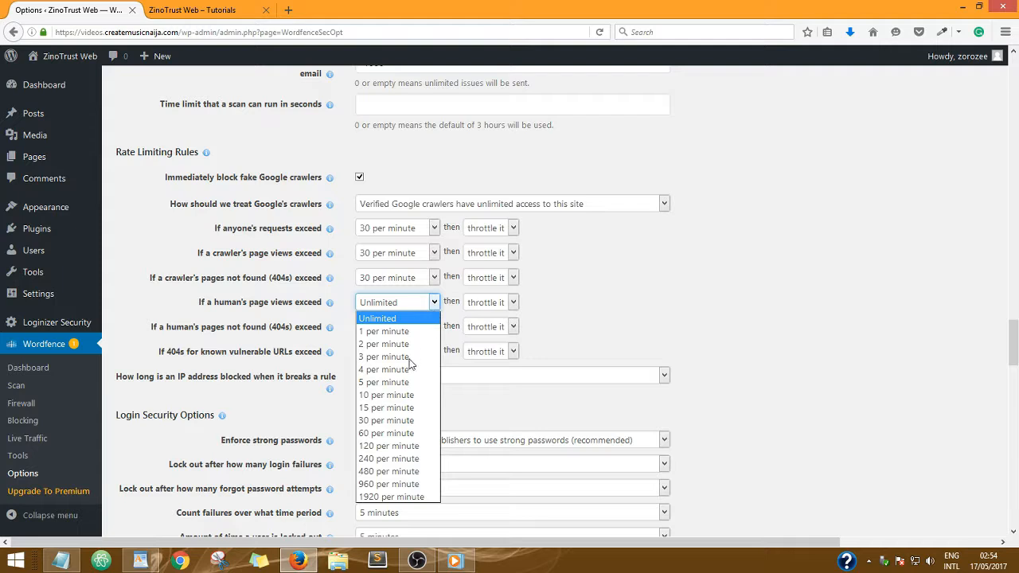
pyautogui.click(406, 434)
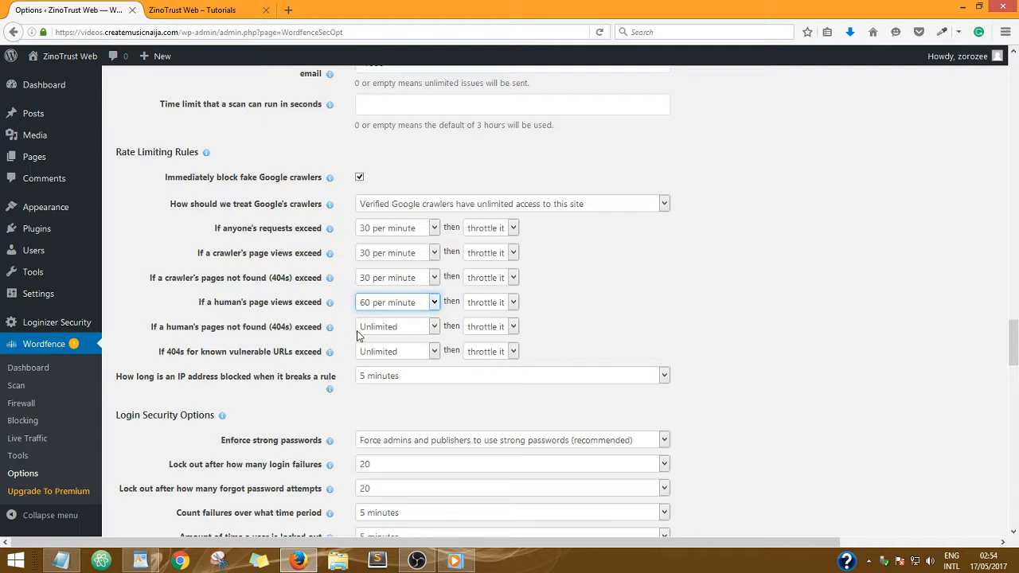
pyautogui.click(434, 327)
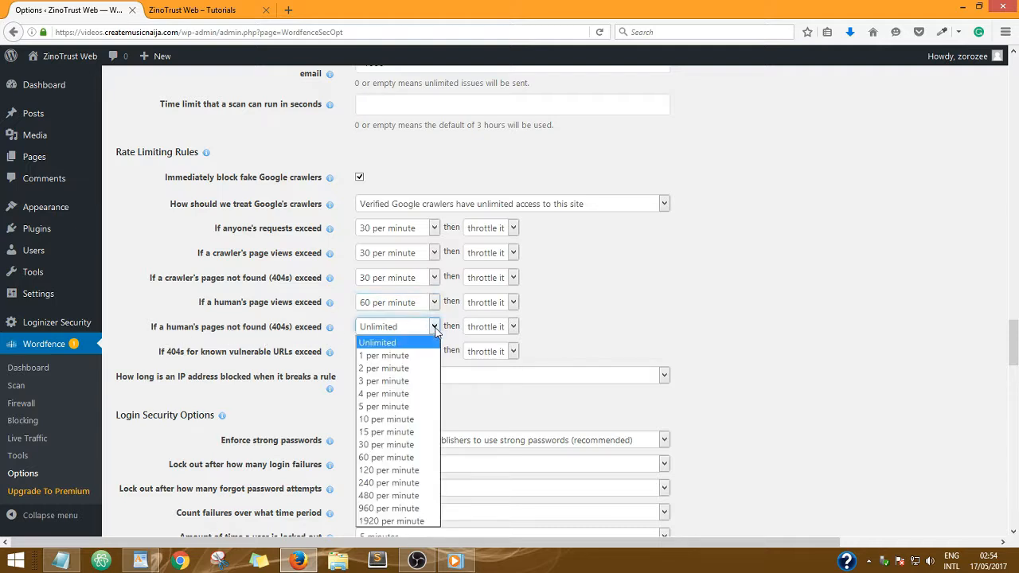
pyautogui.click(403, 444)
pyautogui.click(513, 326)
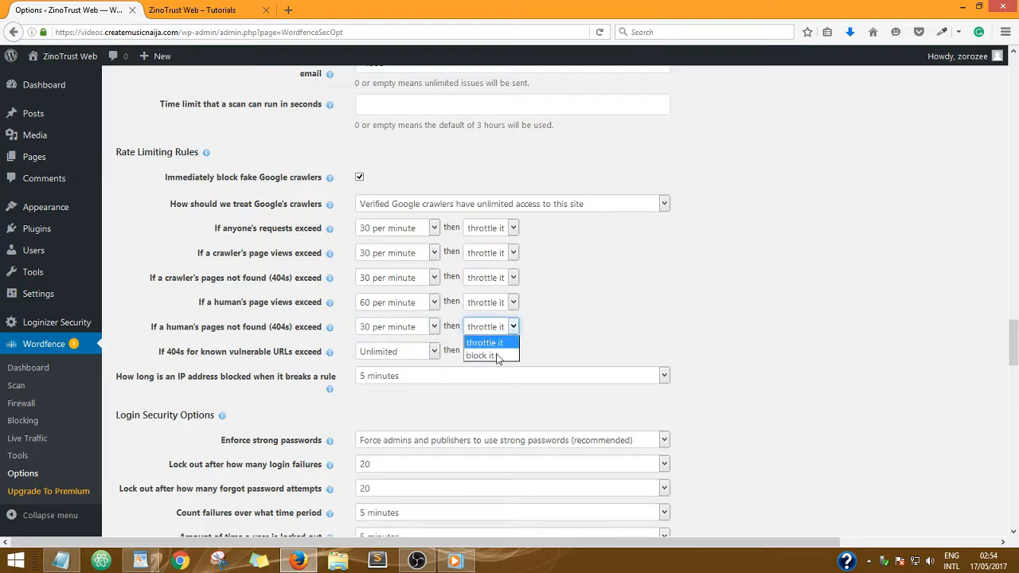
pyautogui.click(496, 356)
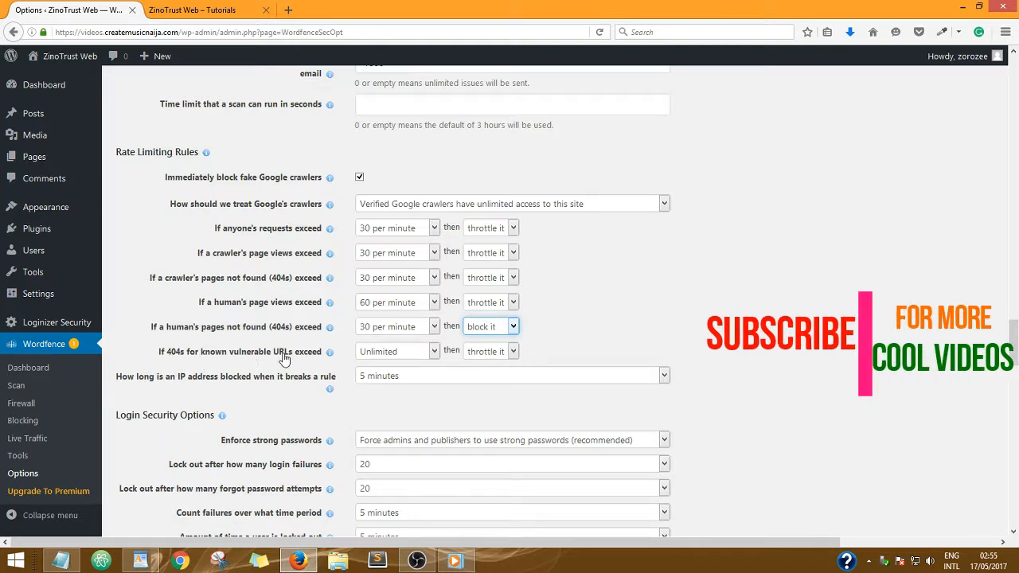
# - Block visitors whose 404s for known vulnerable URLs exceed 60 per minute, and set the IP block duration for broken rules to 30 minutes
pyautogui.click(434, 358)
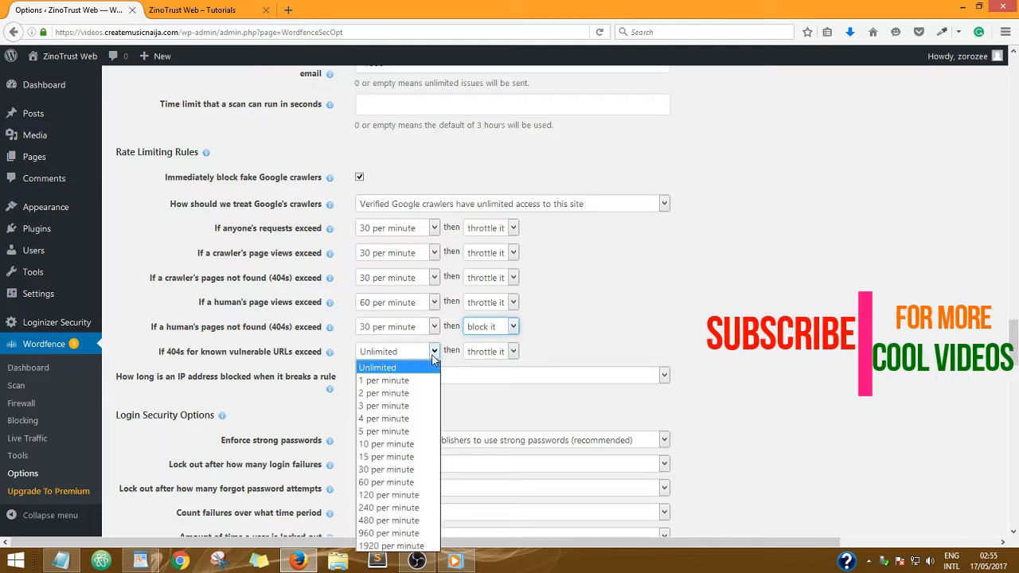
pyautogui.click(395, 470)
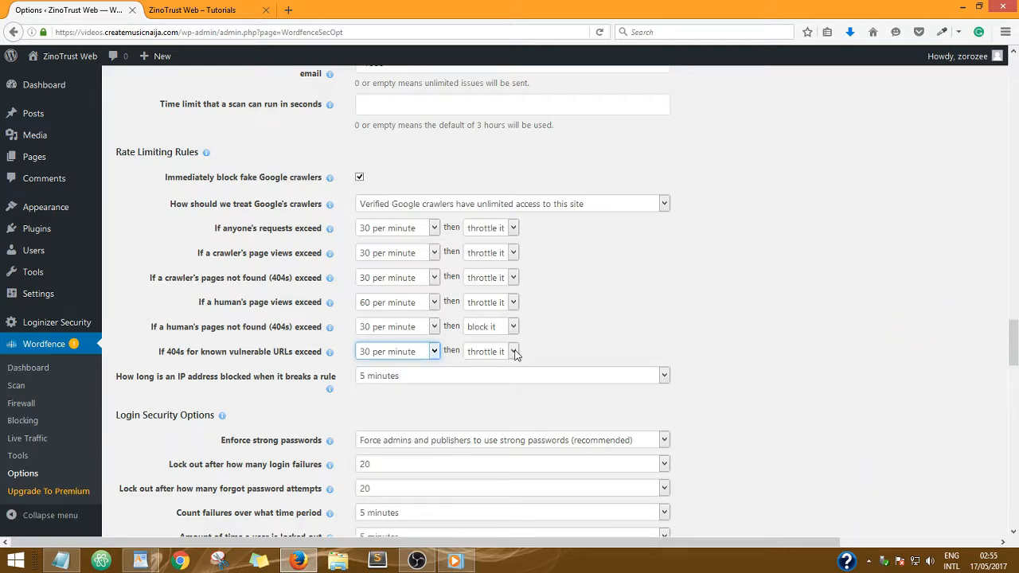
pyautogui.click(514, 351)
pyautogui.click(485, 383)
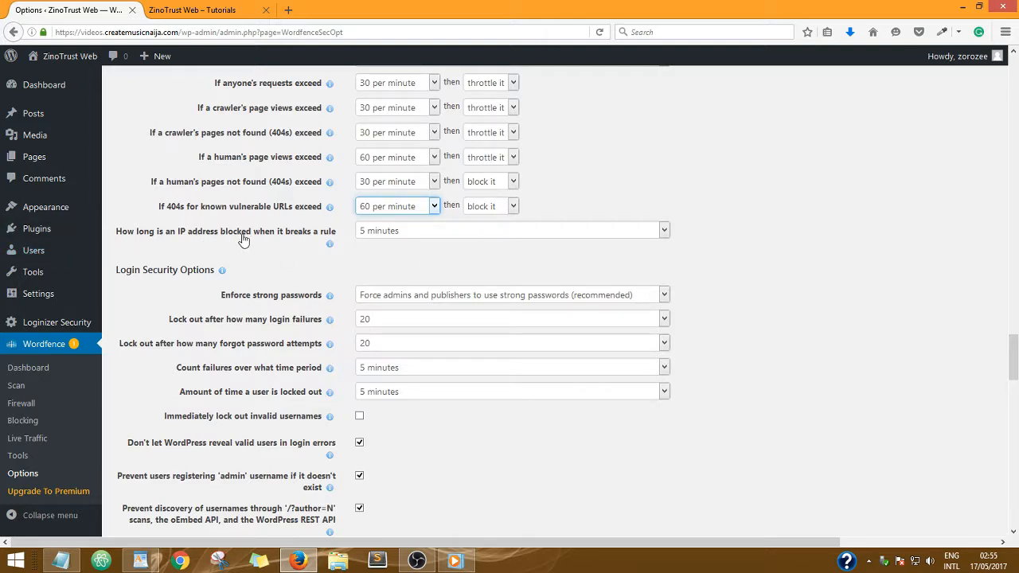
pyautogui.click(664, 231)
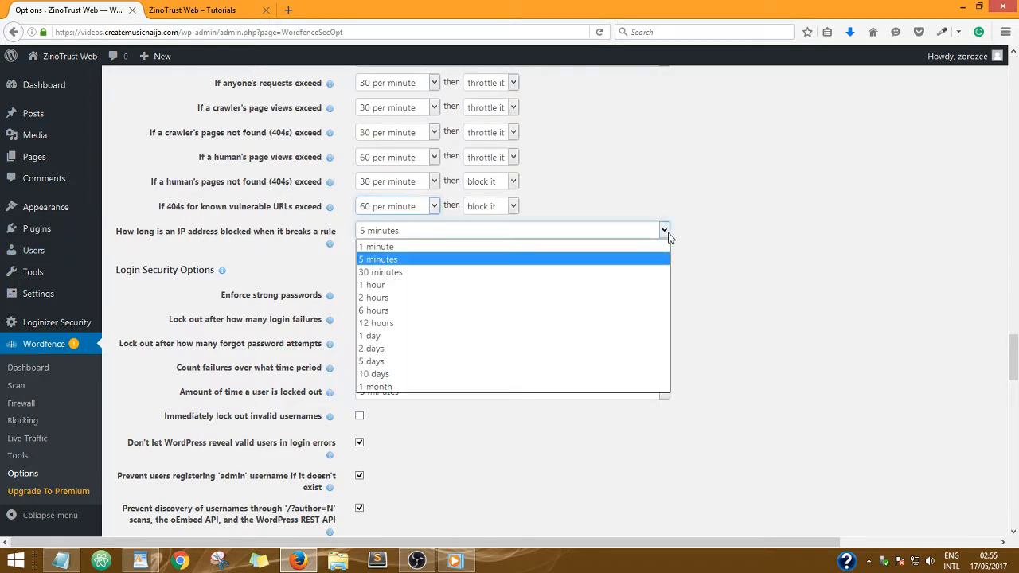
pyautogui.click(390, 273)
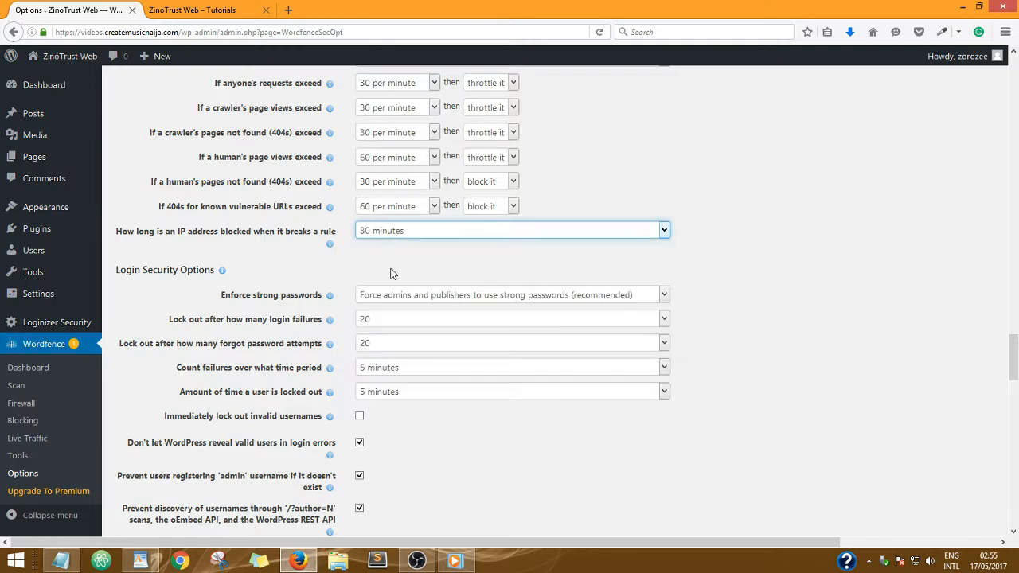
pyautogui.click(794, 256)
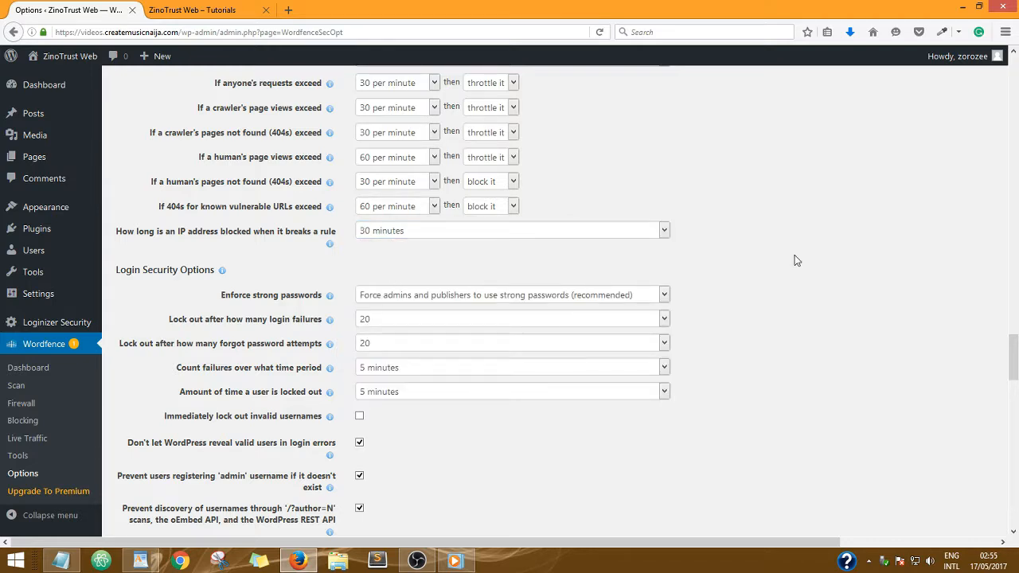
# - Set the login security lockout to 3 login failures and 3 forgot password attempts
pyautogui.scroll(-3, 794, 259)
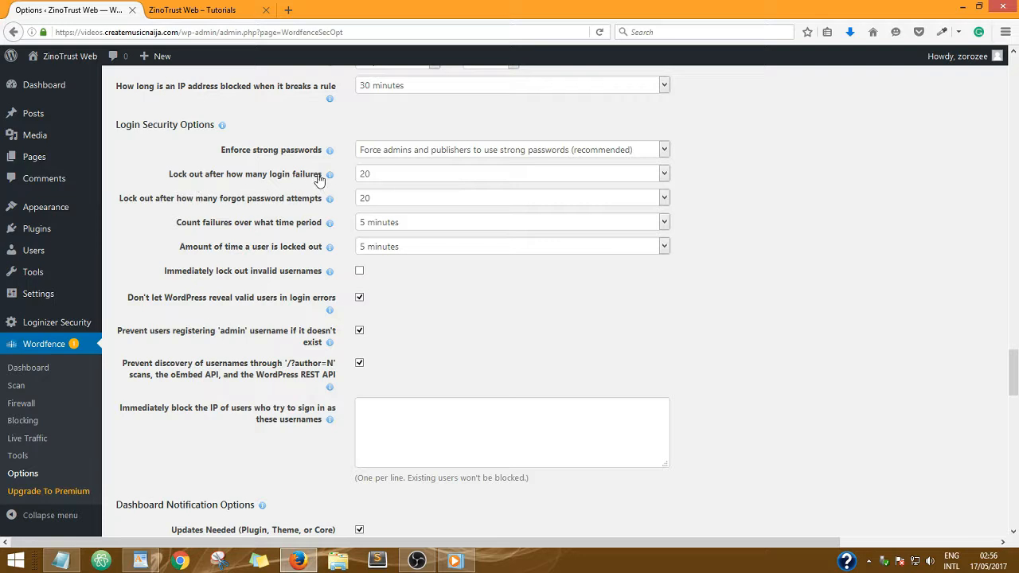
pyautogui.click(663, 174)
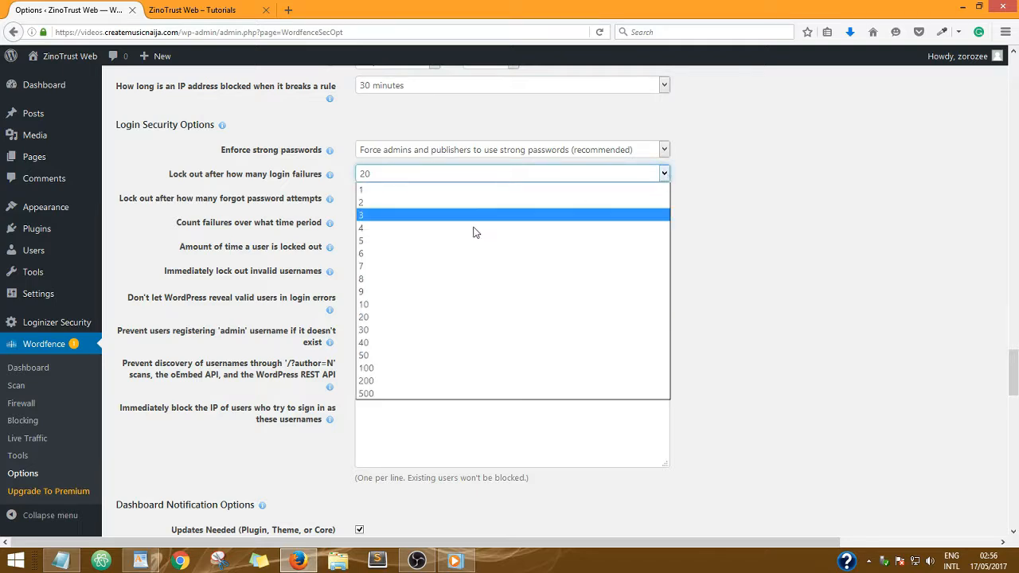
pyautogui.click(419, 216)
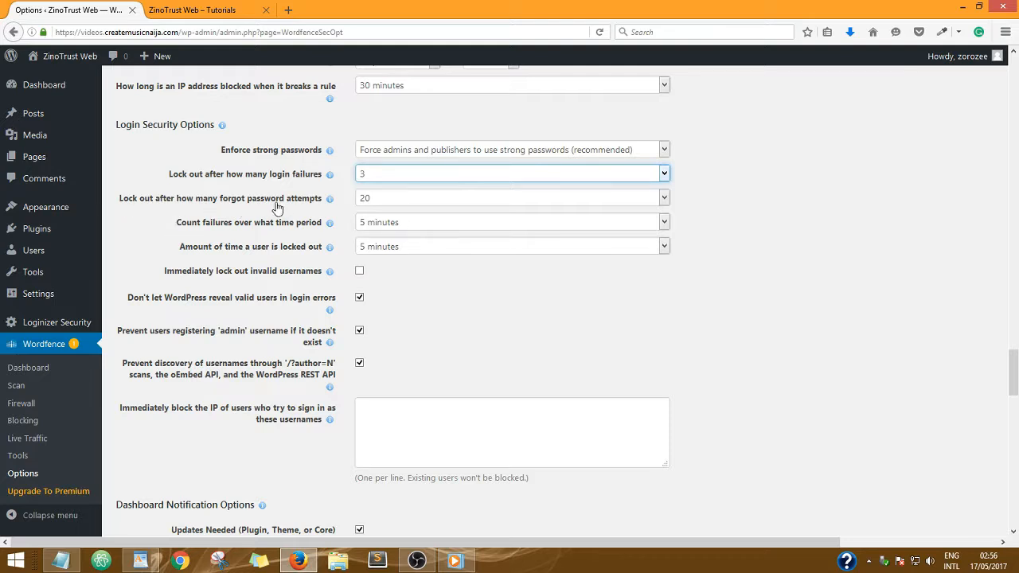
pyautogui.click(665, 200)
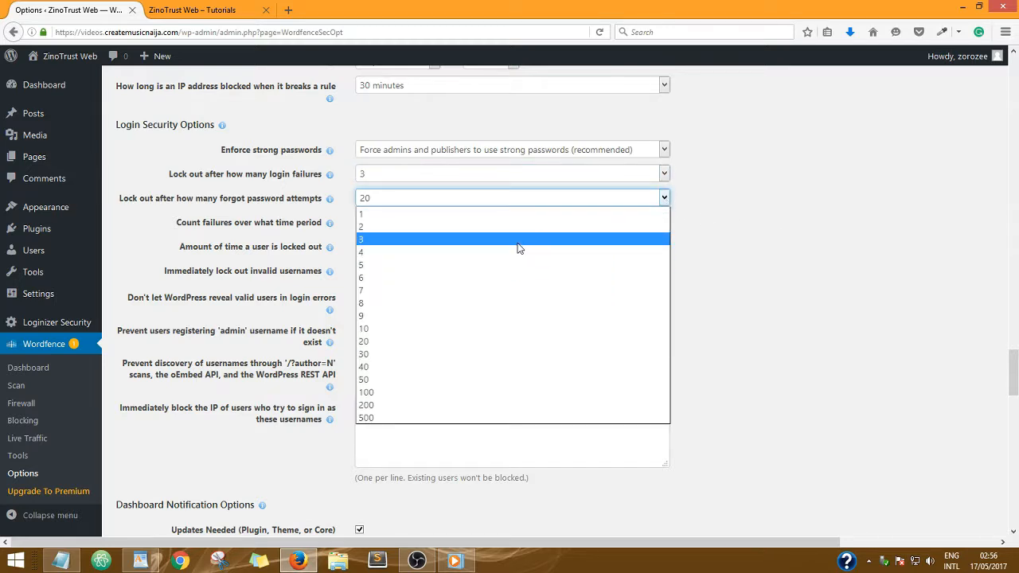
pyautogui.click(518, 240)
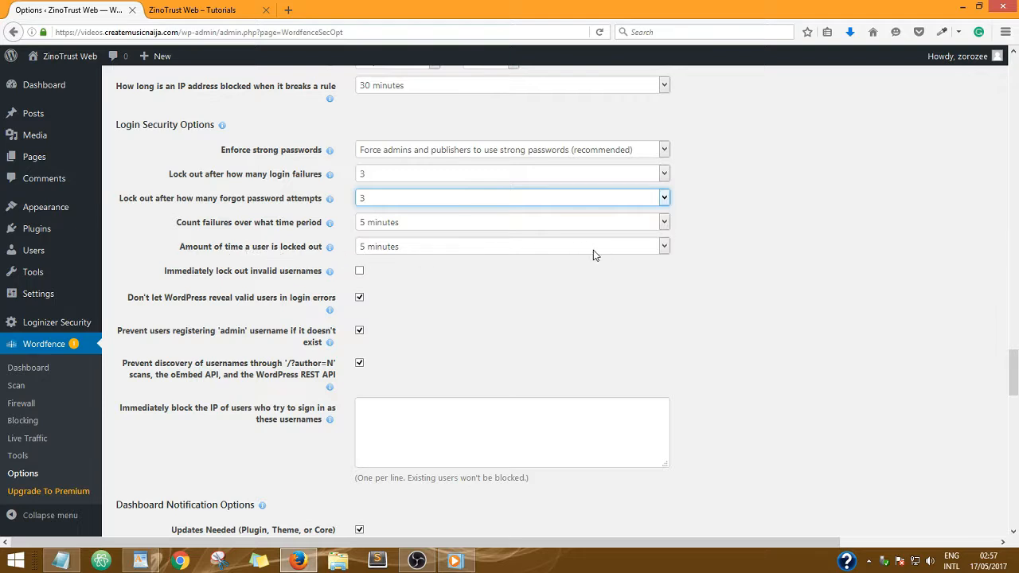
# - Set the user lockout time to 30 minutes and enable immediate lockout of invalid usernames
pyautogui.click(664, 248)
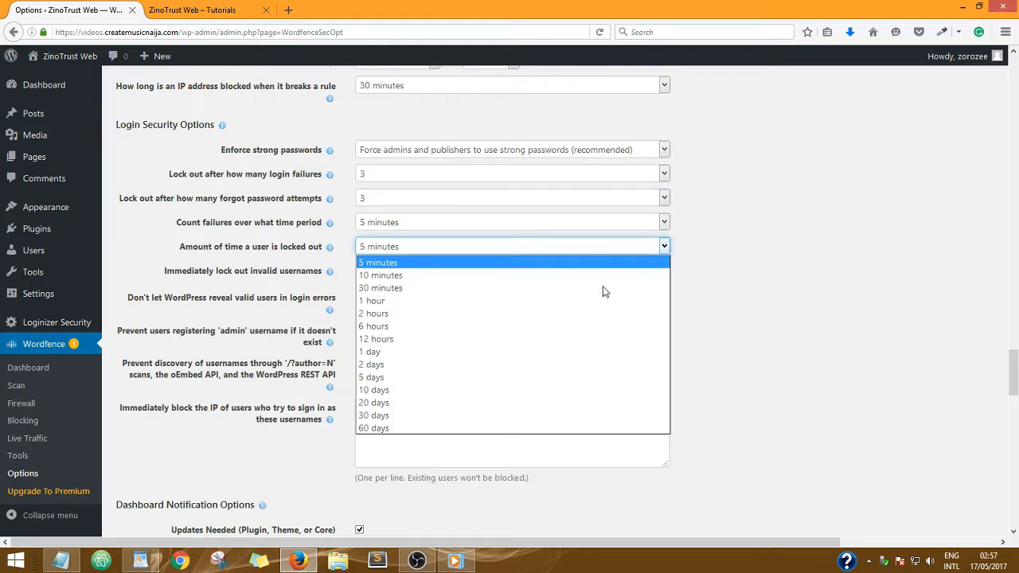
pyautogui.click(390, 289)
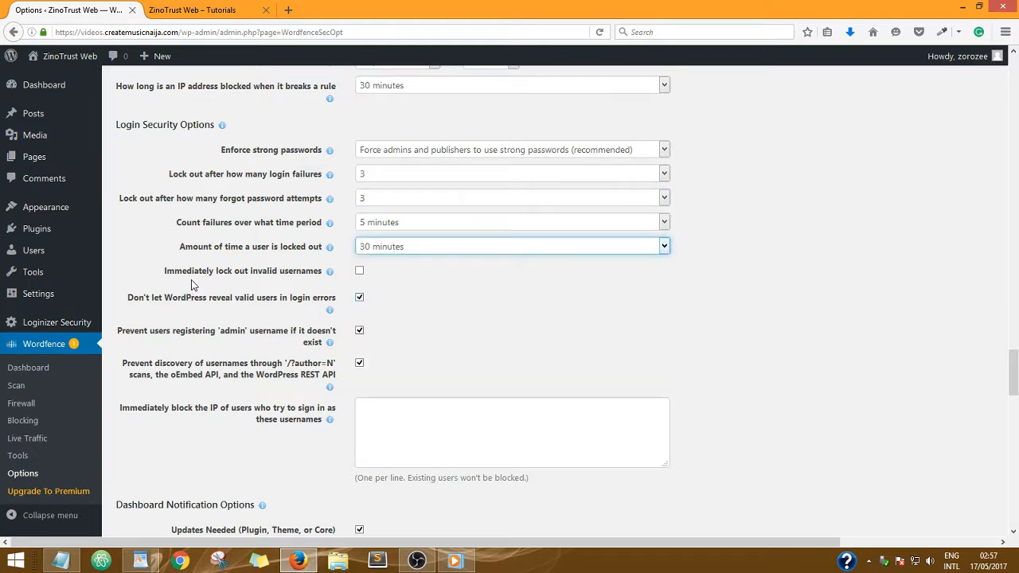
pyautogui.click(359, 272)
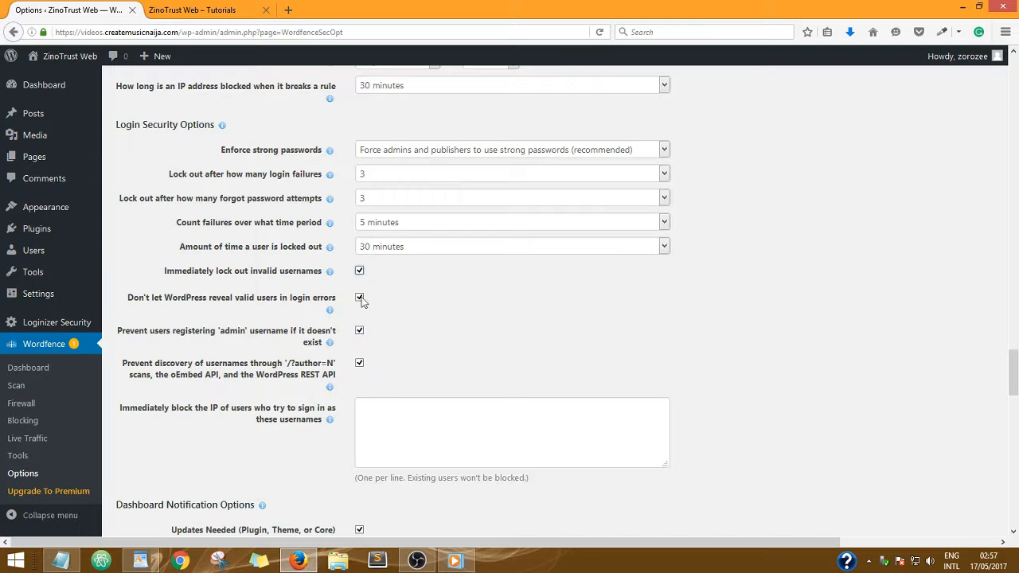
# - Examine the Dashboard Notification Options and the Other Options, including the whitelisted IP addresses, blocked URLs and whitelisted 404 URLs
pyautogui.scroll(-4, 871, 338)
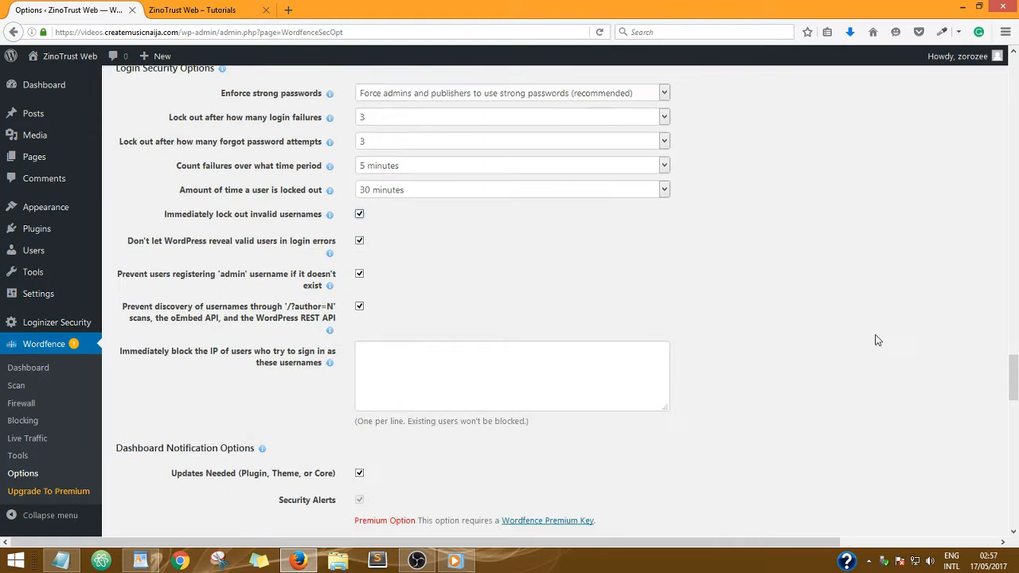
pyautogui.scroll(-3, 854, 335)
pyautogui.scroll(-2, 853, 336)
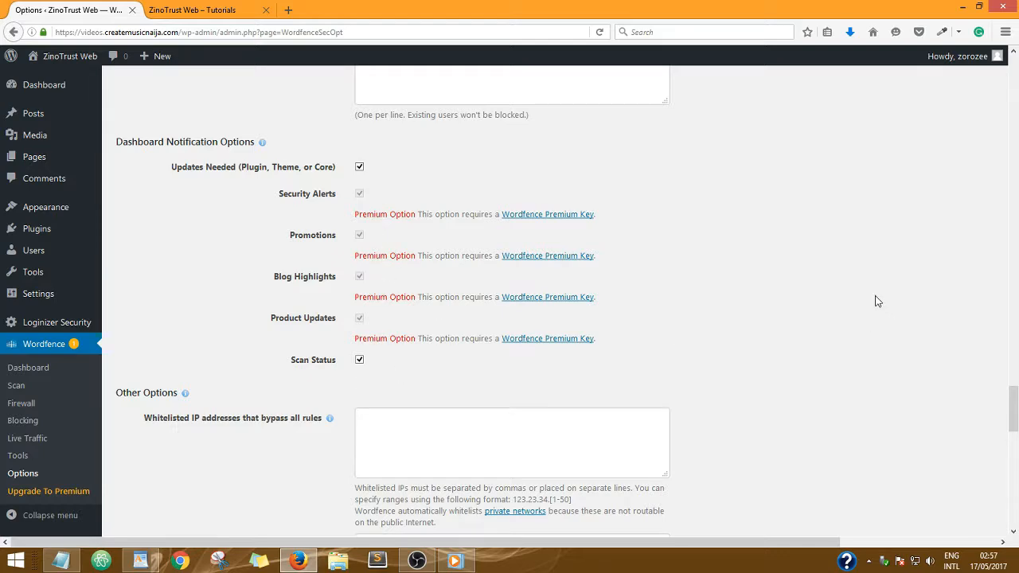
pyautogui.scroll(-5, 877, 301)
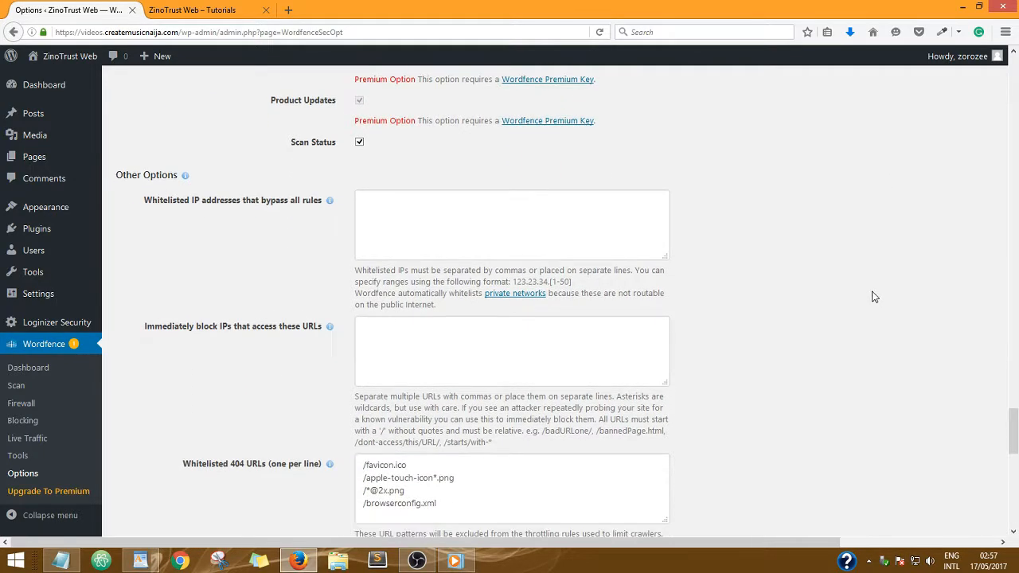
pyautogui.scroll(-3, 873, 294)
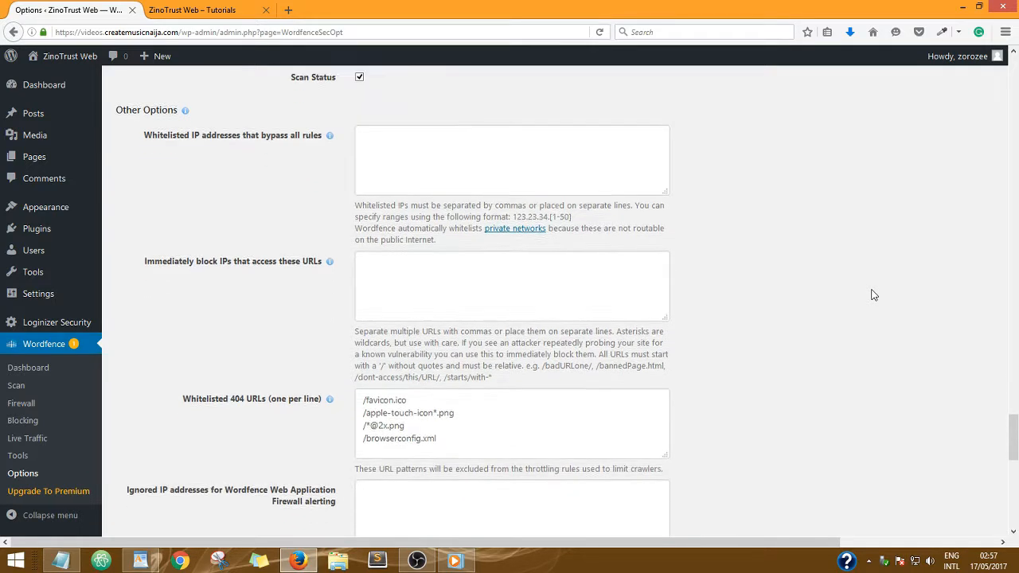
pyautogui.scroll(3, 537, 277)
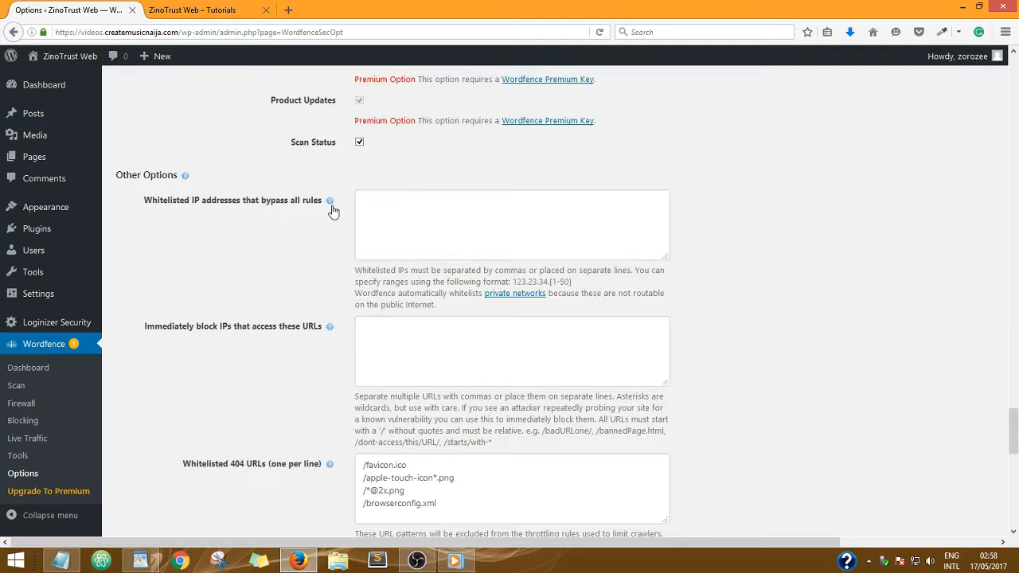
pyautogui.click(392, 208)
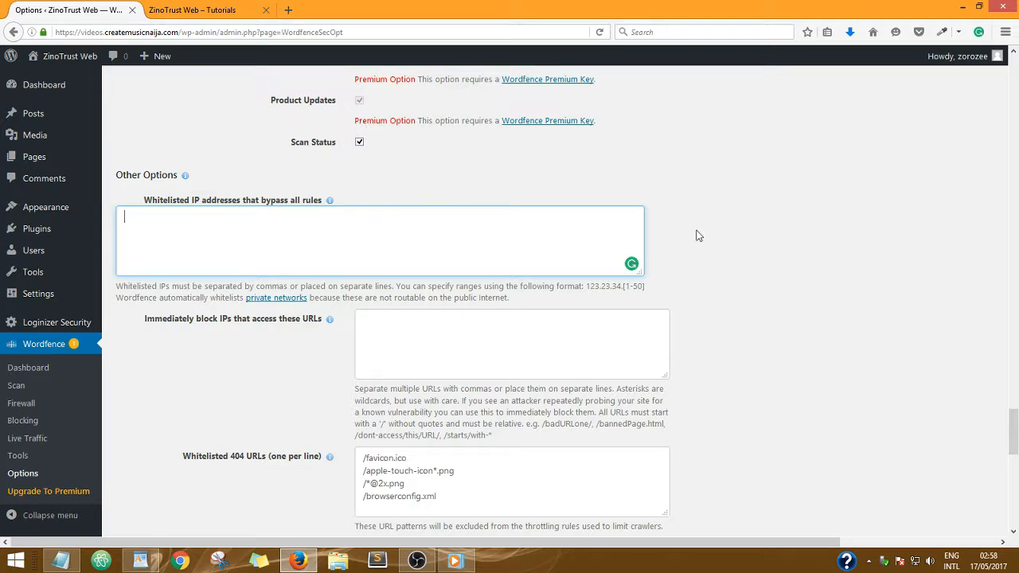
pyautogui.click(756, 231)
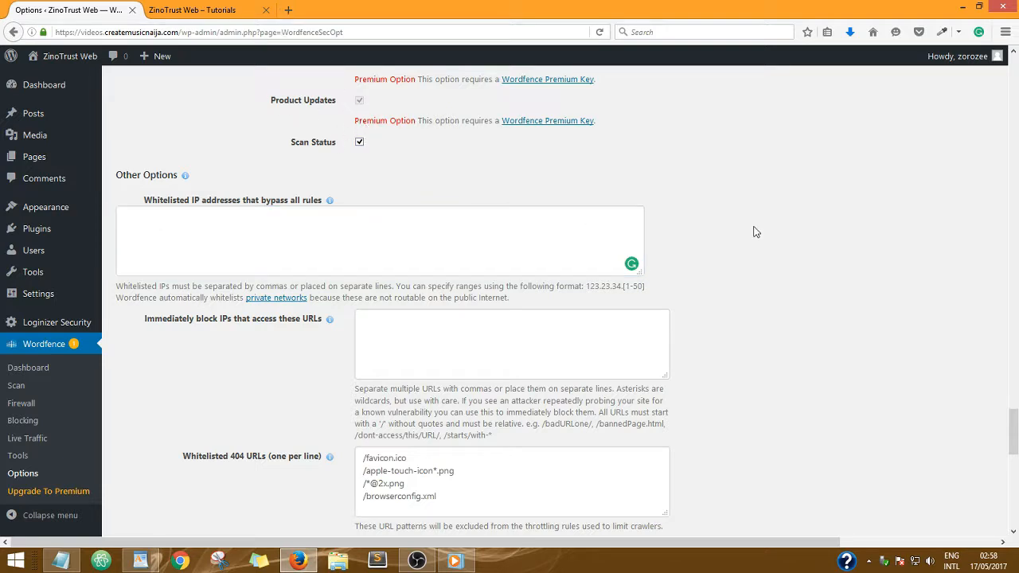
pyautogui.click(289, 14)
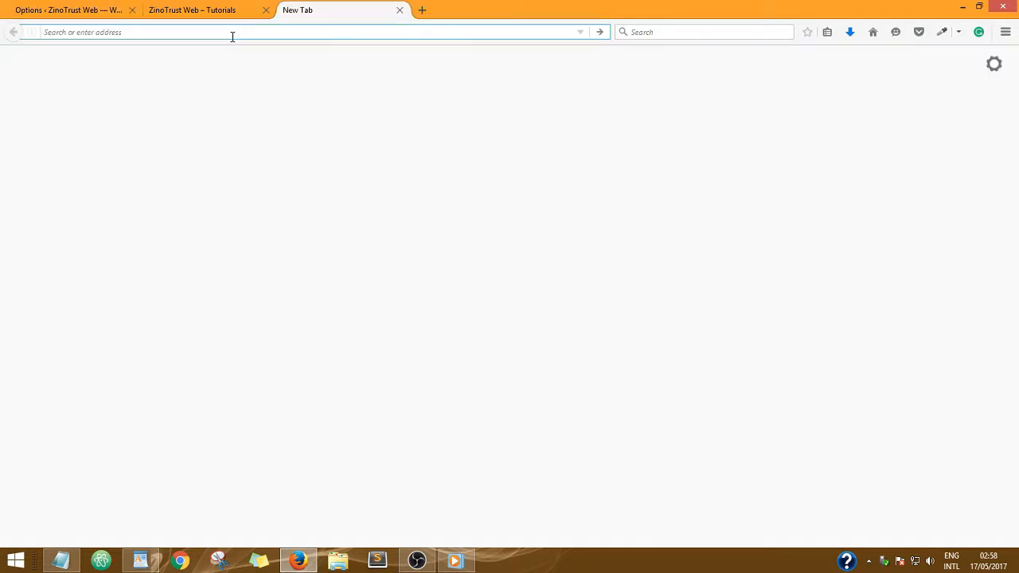
pyautogui.write('w')
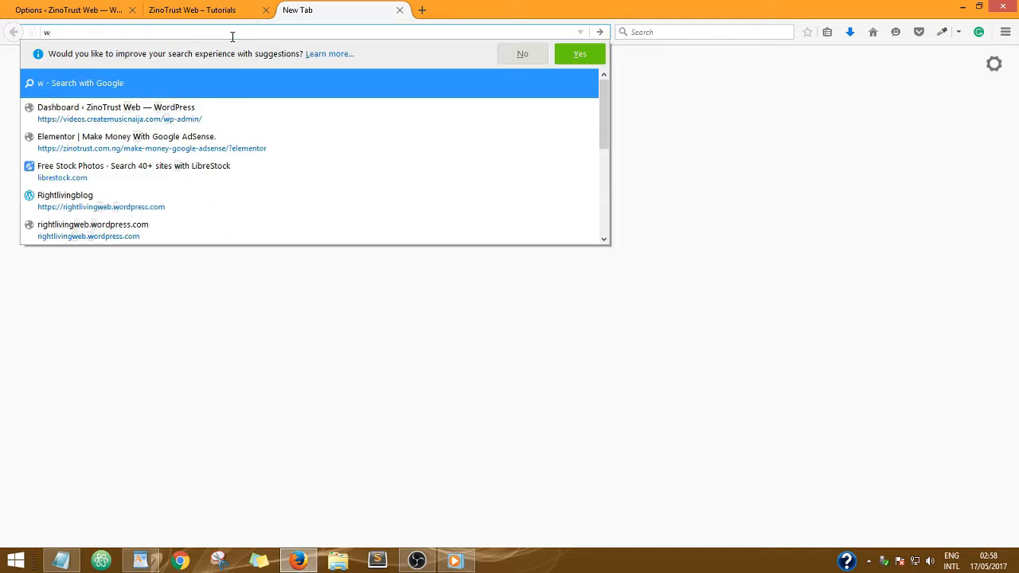
pyautogui.write('yi')
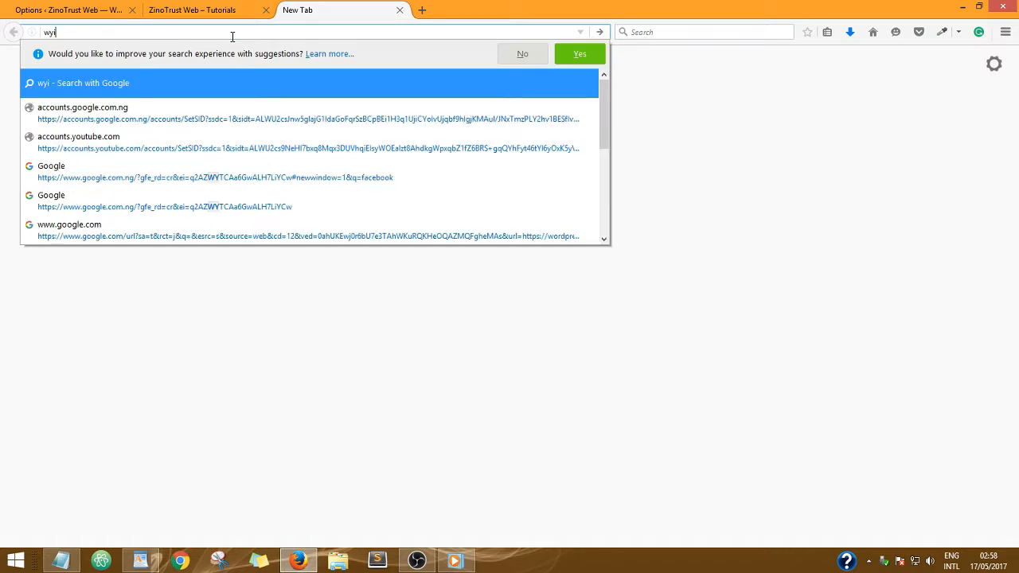
pyautogui.press('BackSpace')
pyautogui.press('BackSpace')
pyautogui.press('BackSpace')
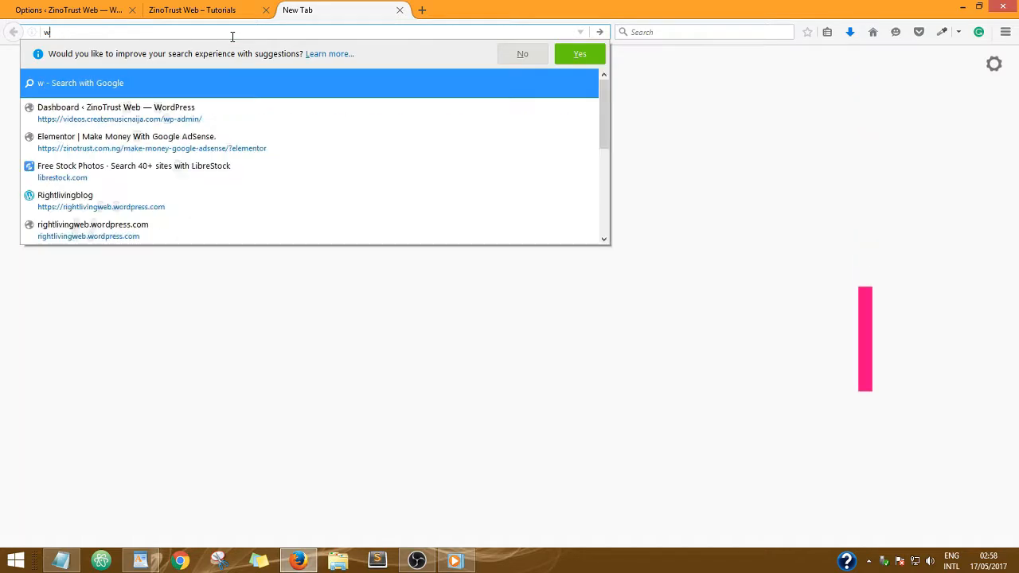
pyautogui.write('my')
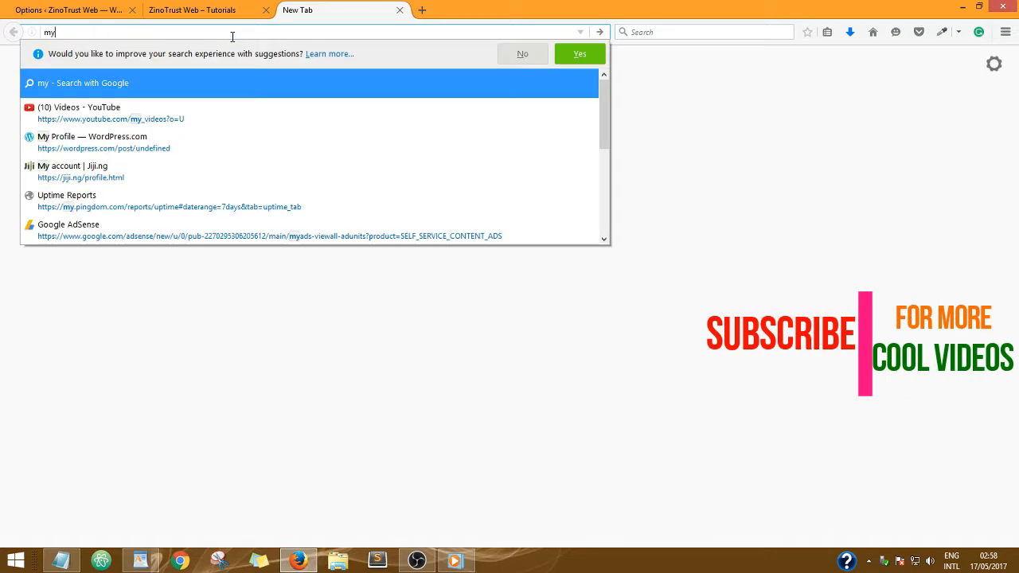
pyautogui.write('ipaddress')
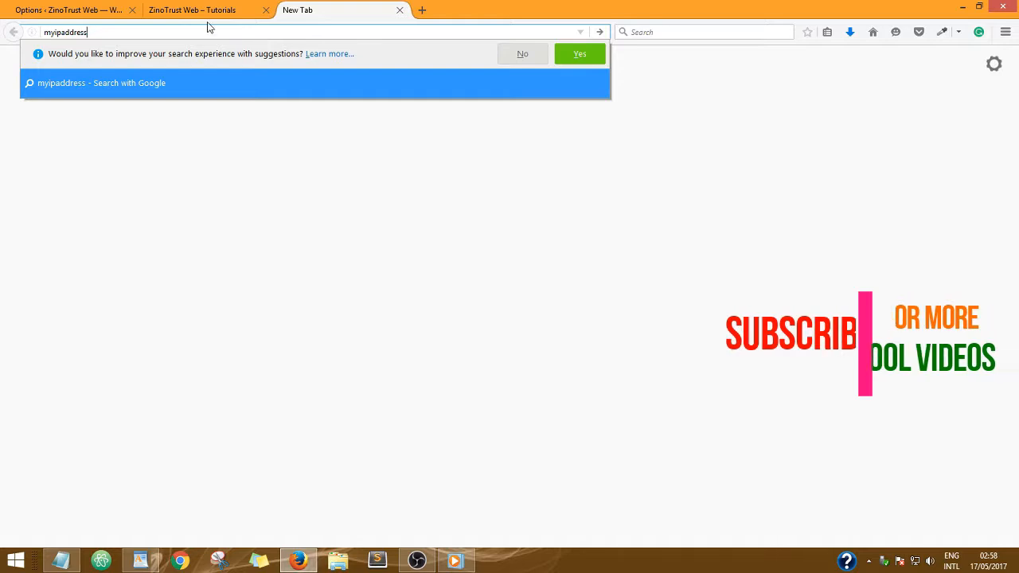
pyautogui.click(399, 10)
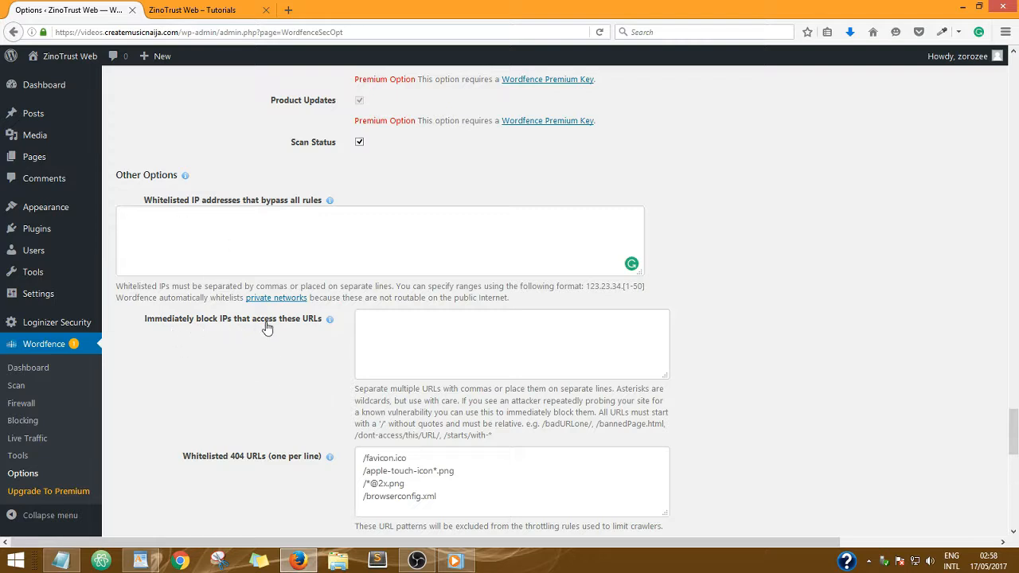
pyautogui.click(395, 325)
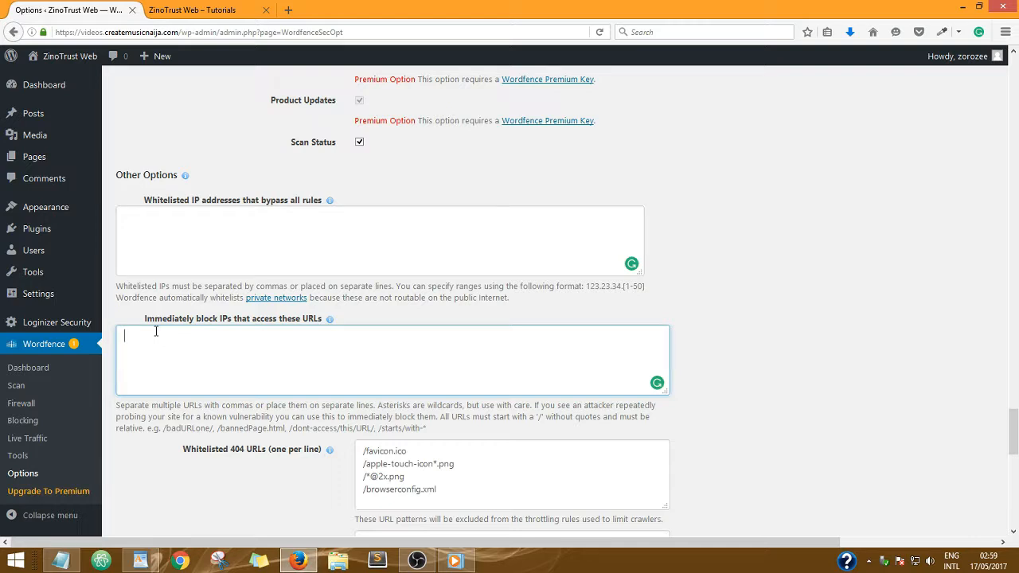
pyautogui.click(739, 331)
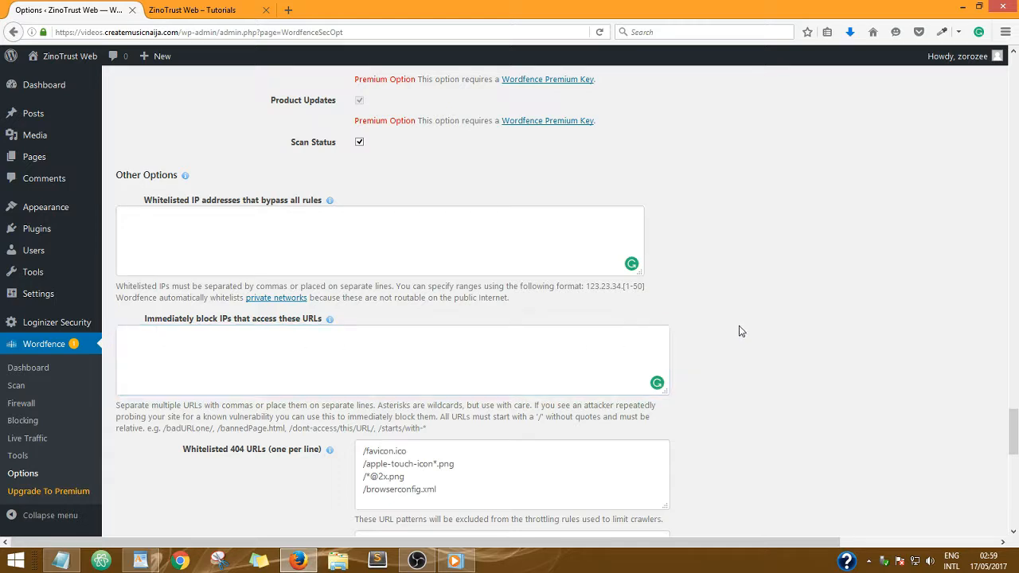
# - Enable hiding the WordPress version and blocking IPs that send POST requests with blank User-Agent and Referer
pyautogui.scroll(-3, 737, 400)
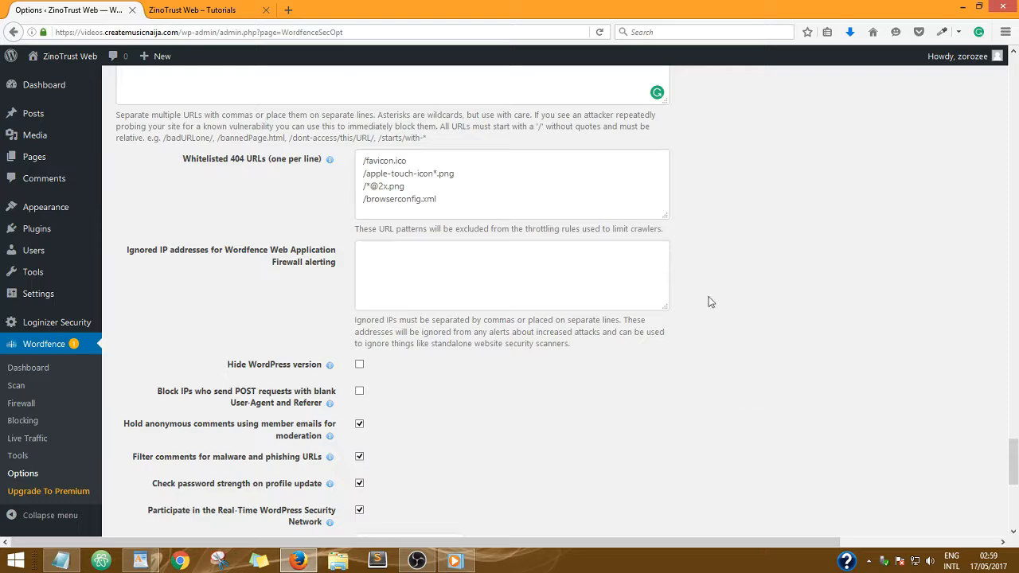
pyautogui.scroll(-2, 694, 254)
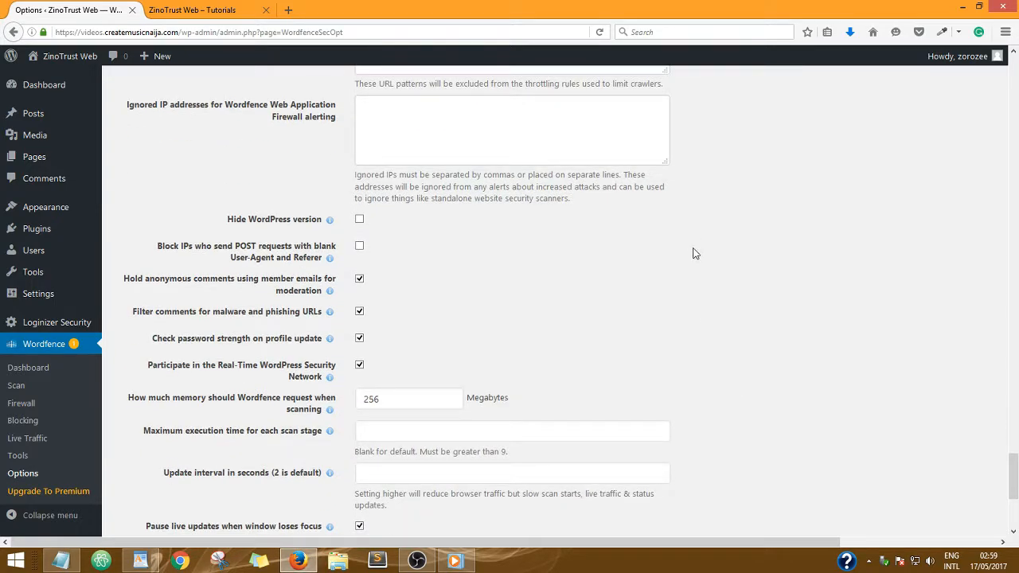
pyautogui.scroll(2, 692, 253)
pyautogui.scroll(-1, 693, 249)
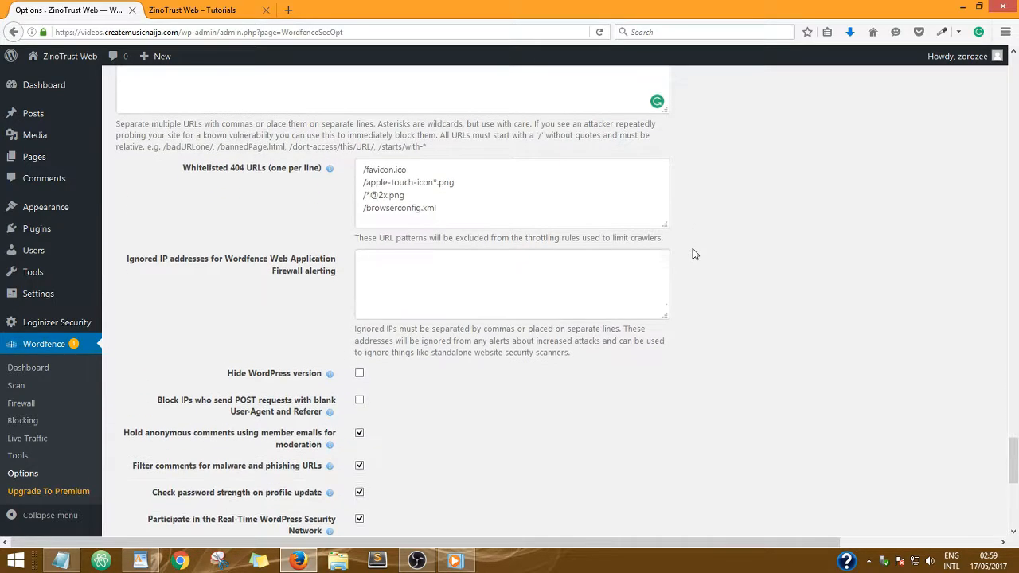
pyautogui.scroll(-3, 428, 318)
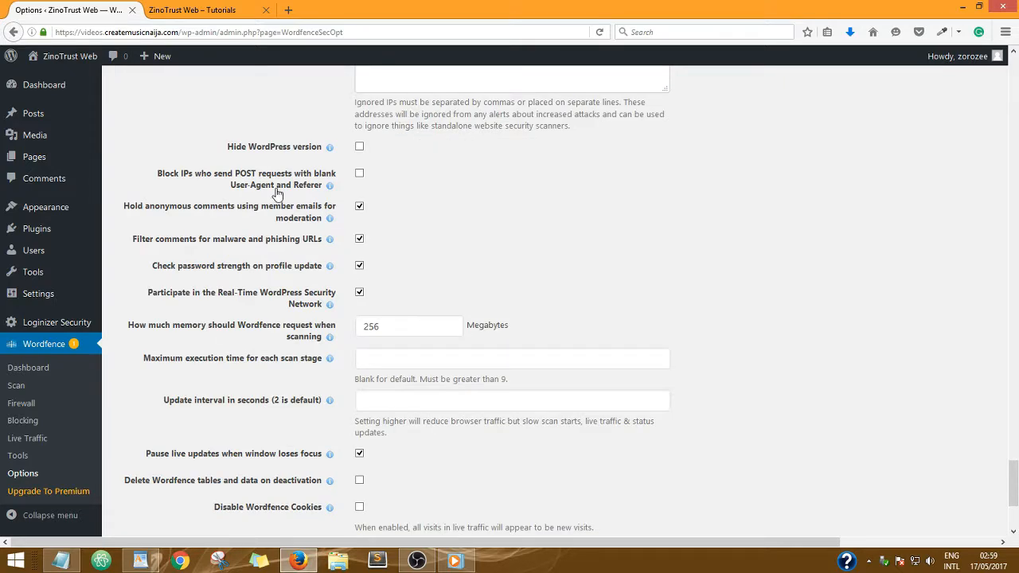
pyautogui.click(360, 148)
pyautogui.click(362, 179)
# - Save the Wordfence options
pyautogui.scroll(-3, 745, 239)
pyautogui.scroll(-2, 746, 248)
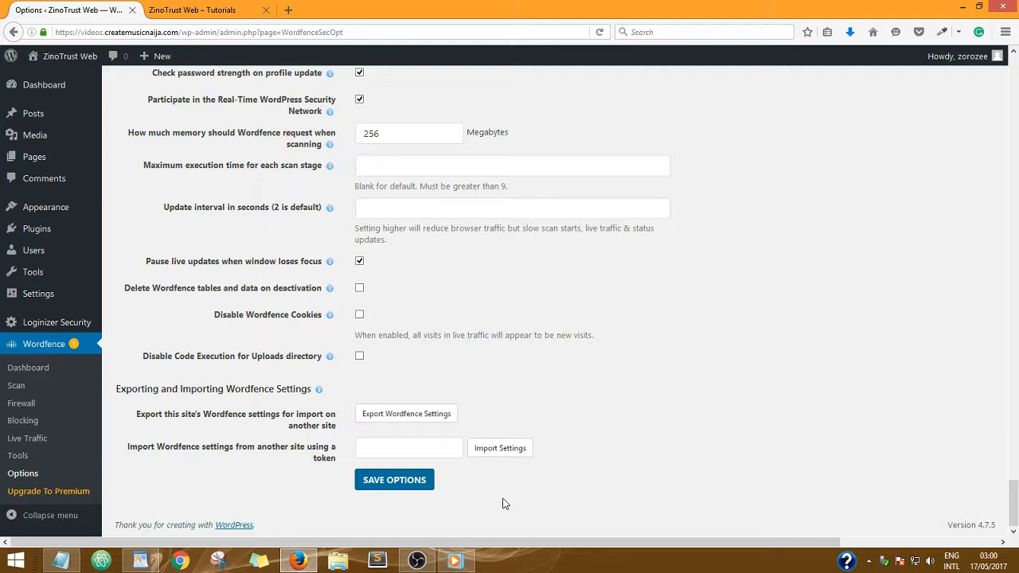
pyautogui.click(391, 485)
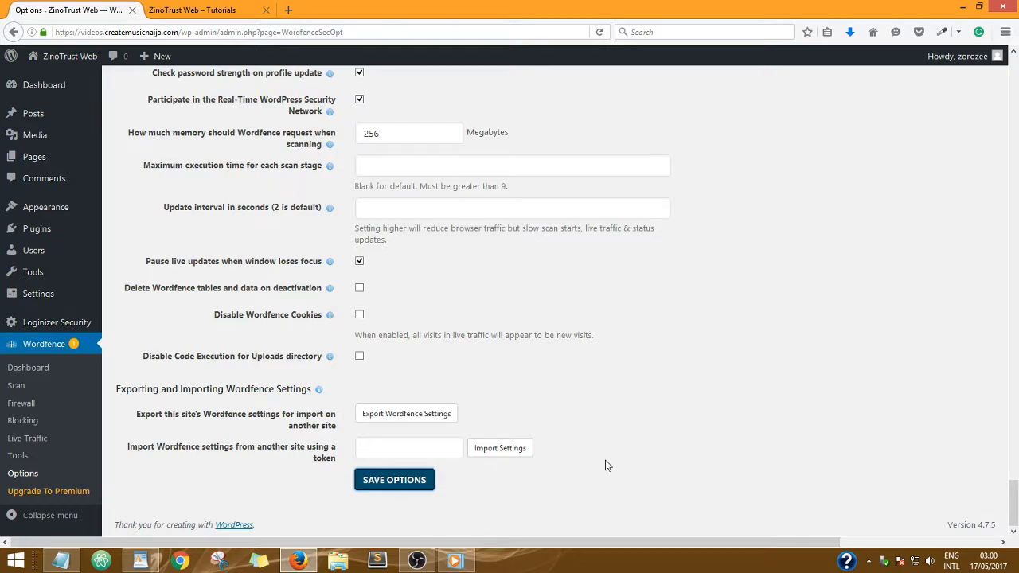
# - Review the Wordfence Options page, including the license, premium upgrade, basic, alert, scan and rate limiting sections
pyautogui.scroll(3, 676, 411)
pyautogui.scroll(20, 675, 411)
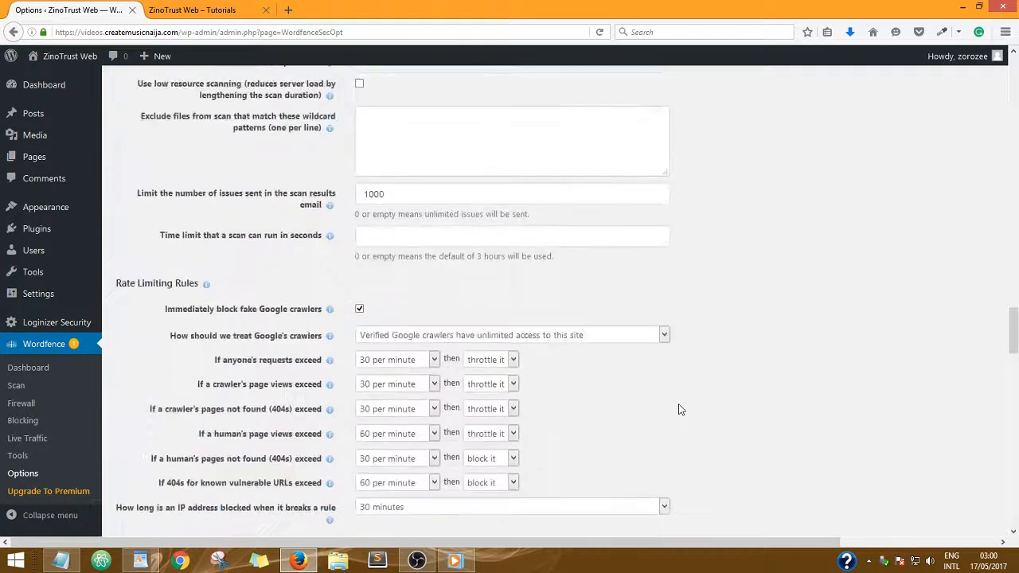
pyautogui.scroll(20, 678, 409)
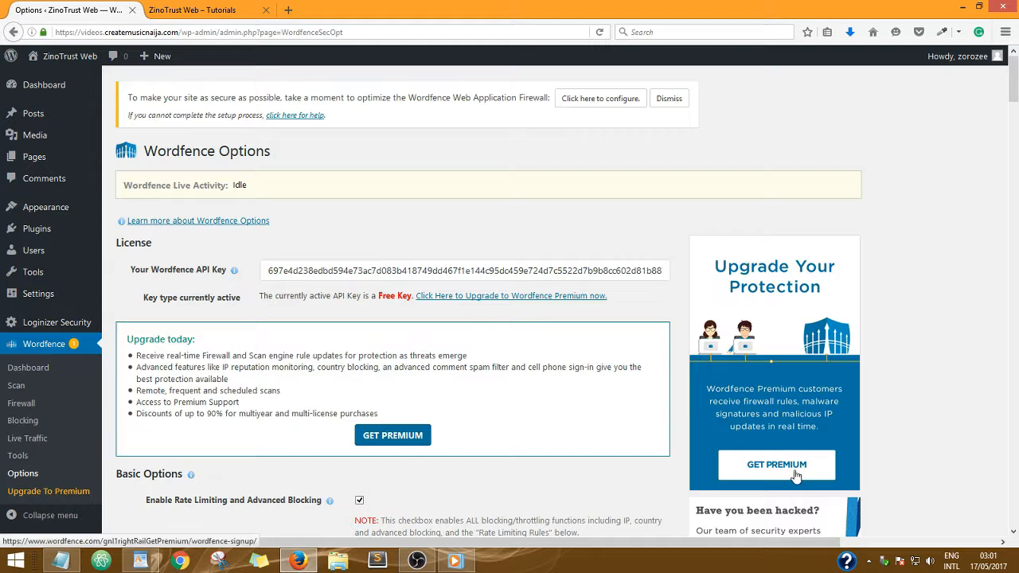
pyautogui.scroll(-5, 577, 350)
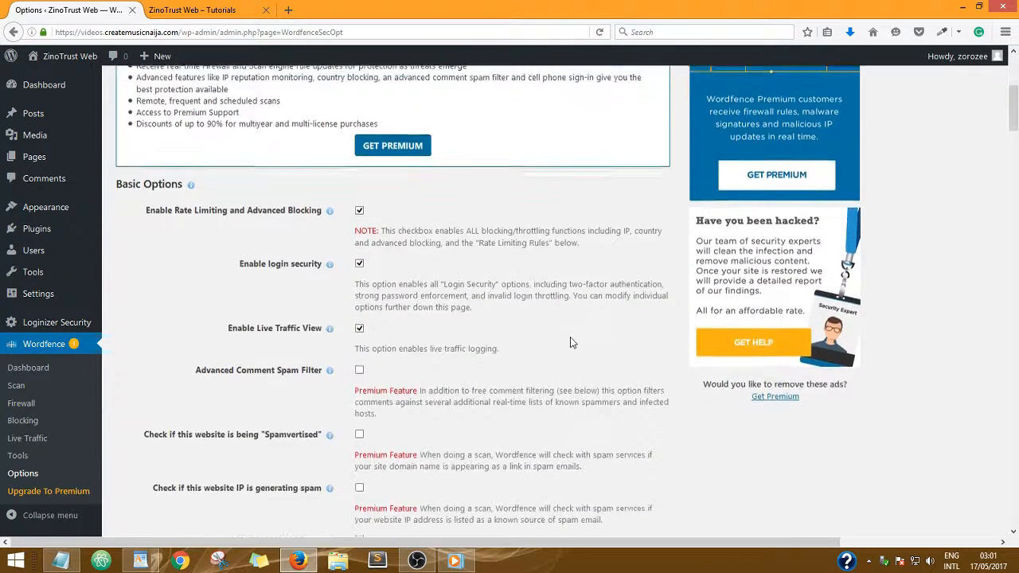
pyautogui.scroll(-2, 571, 341)
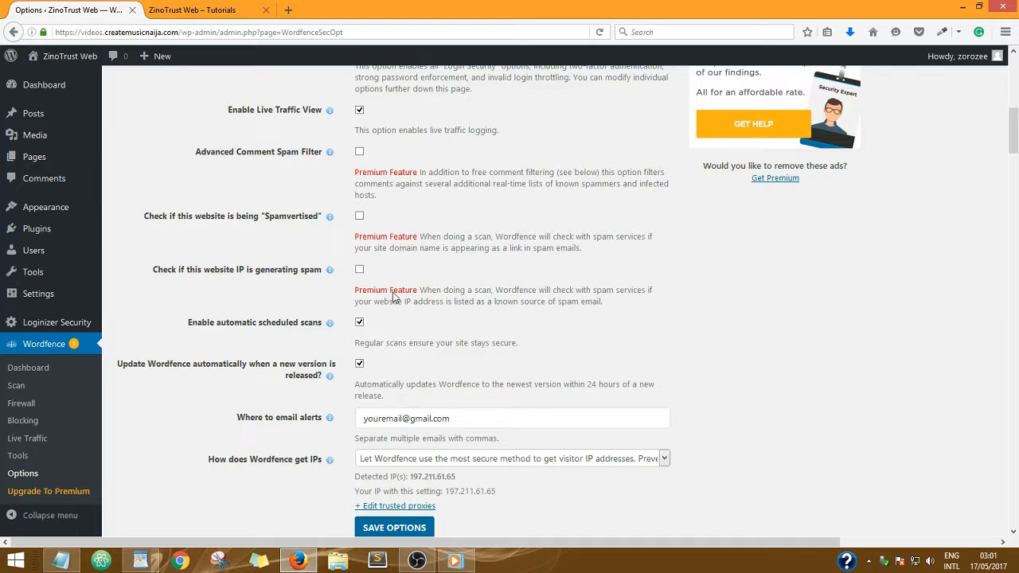
pyautogui.scroll(-8, 396, 310)
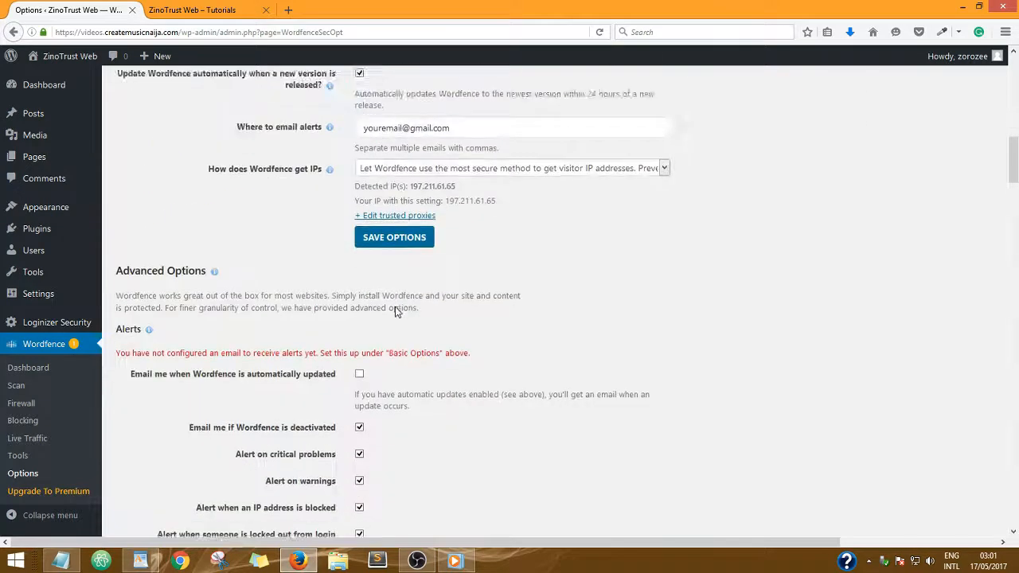
pyautogui.scroll(-18, 397, 312)
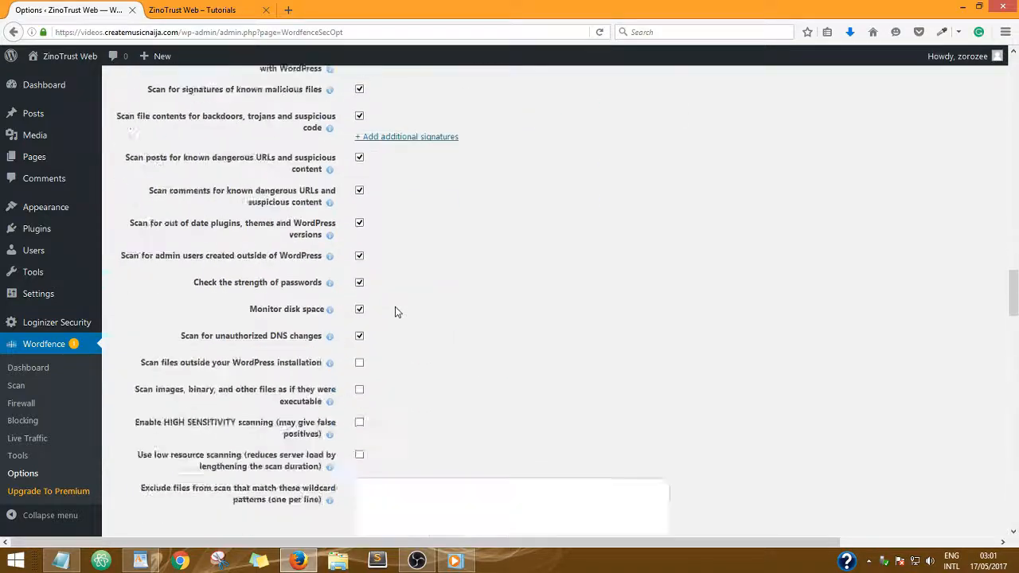
pyautogui.scroll(20, 396, 309)
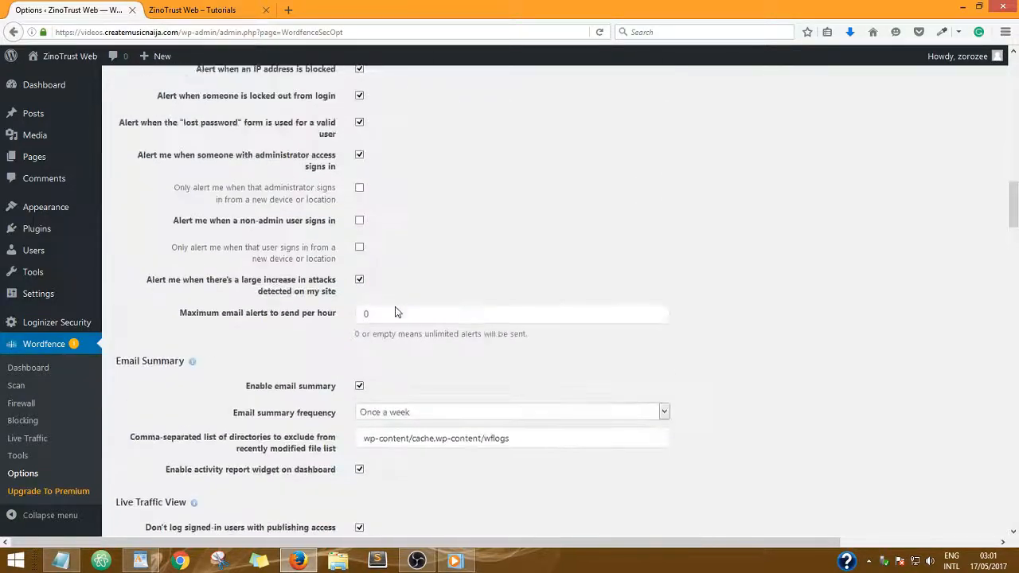
pyautogui.scroll(12, 396, 311)
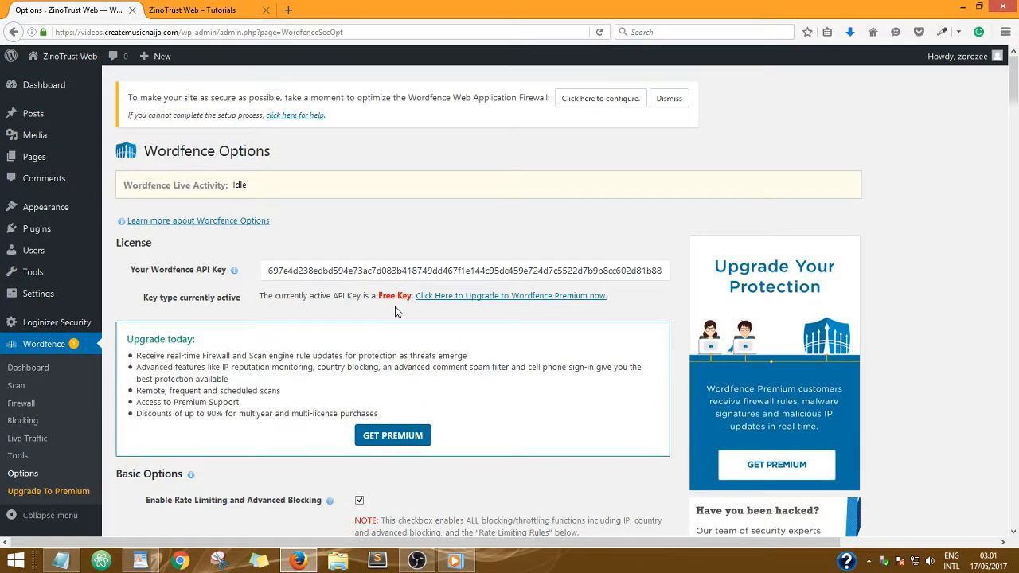